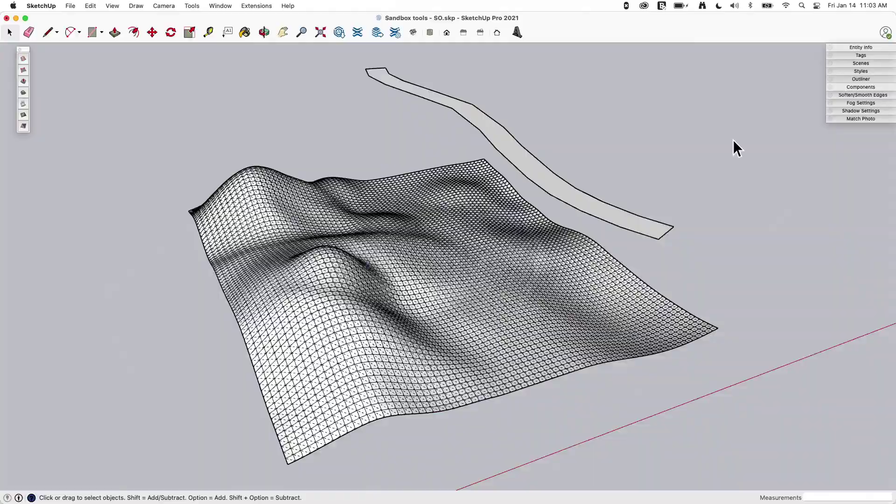
Step: Examine the terrain group and its triangulated grid from several angles and distances
mouse_move(400, 270)
middle_mouse_down()
mouse_move(390, 274)
mouse_move(407, 274)
middle_mouse_up()
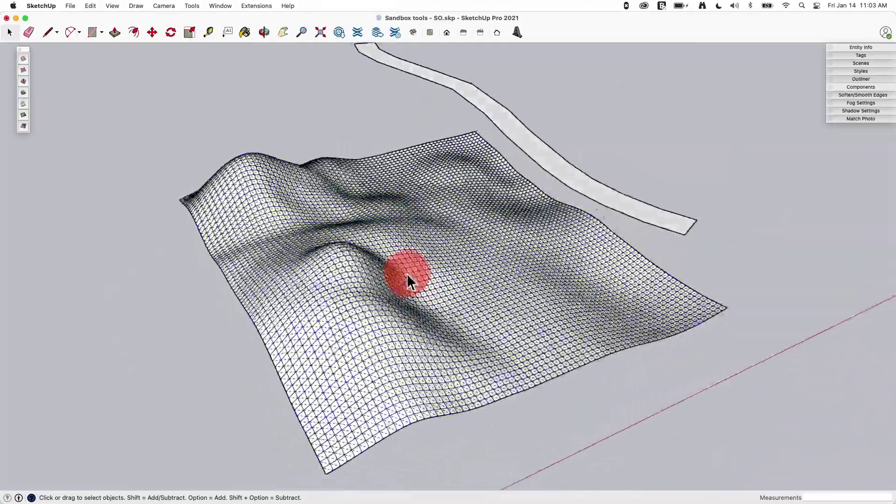
left_click(407, 273)
scroll(463, 275, "up", 3)
scroll(462, 282, "down", 2)
middle_click_drag(462, 282, 370, 238)
scroll(364, 252, "up", 6)
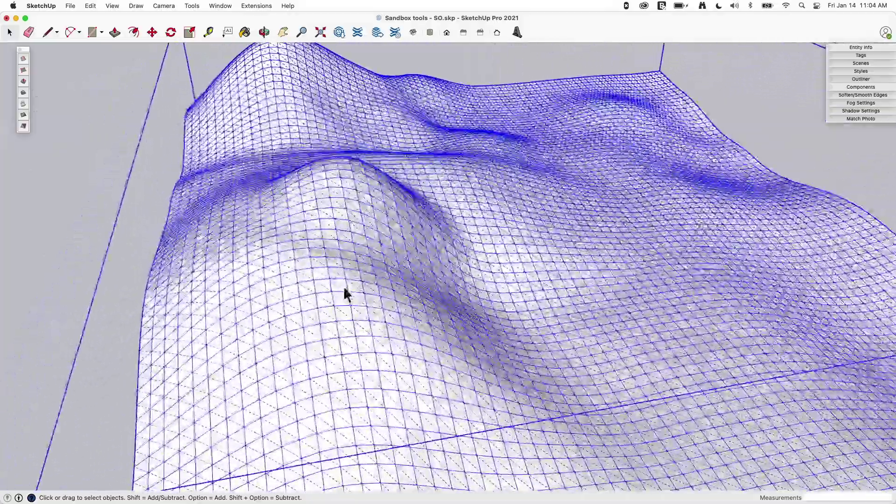
scroll(336, 270, "down", 5)
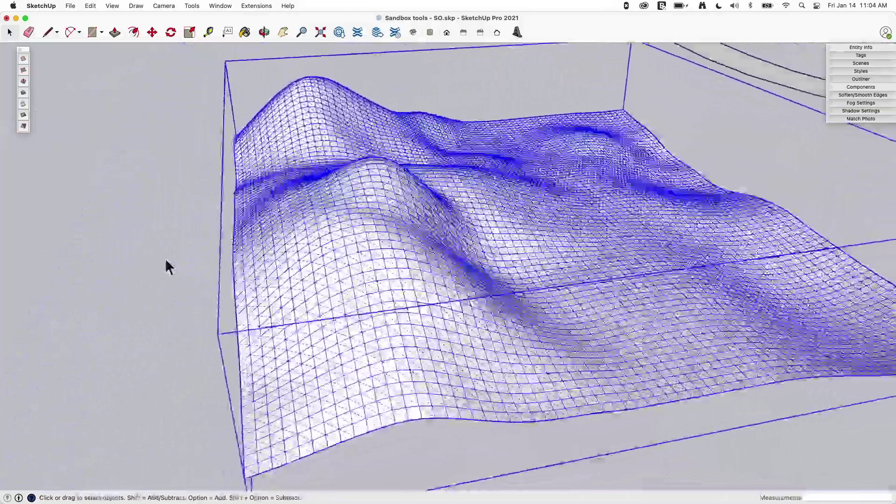
left_click(168, 264)
scroll(299, 275, "up", 4)
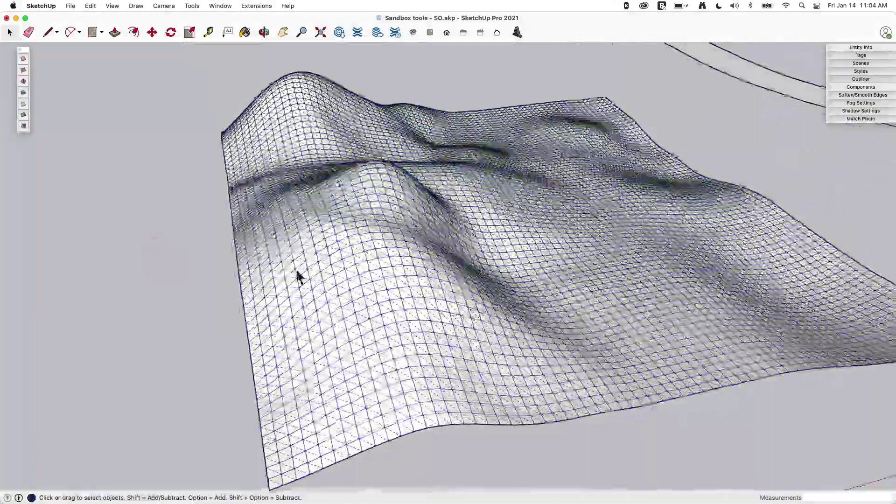
scroll(299, 276, "down", 3)
Step: Inspect the Soften/Smooth Edges settings for the whole mesh inside the terrain group, then leave the group and collapse the settings
middle_click_drag(566, 180, 514, 219)
double_click(513, 219)
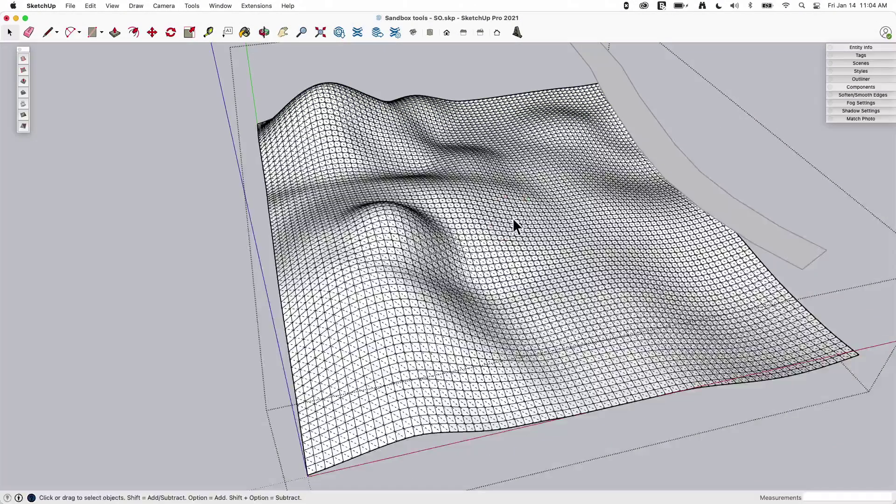
triple_click(512, 217)
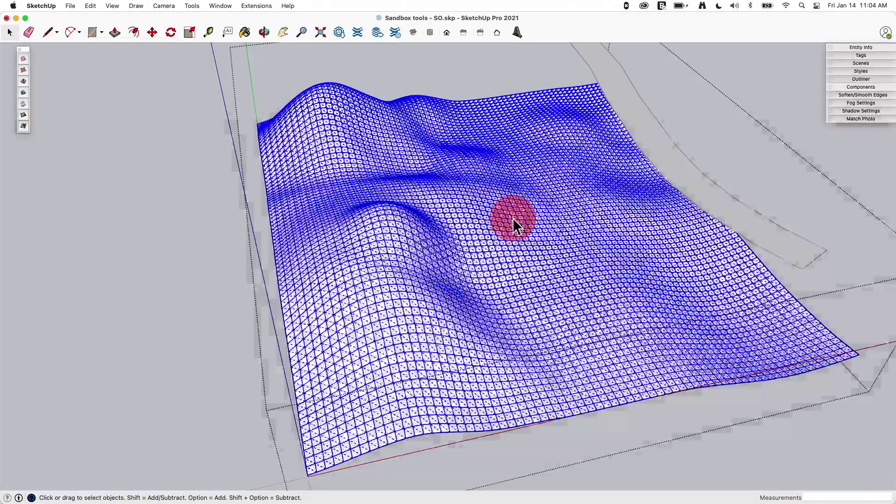
left_click(853, 95)
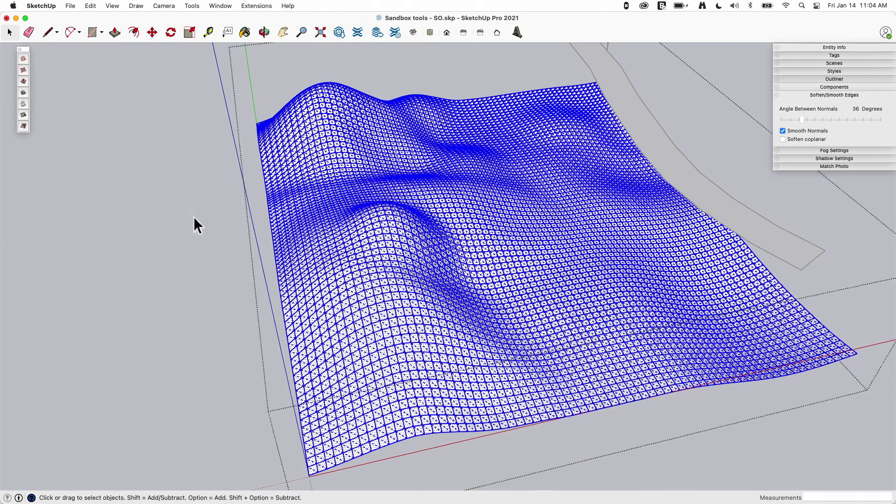
key("Escape")
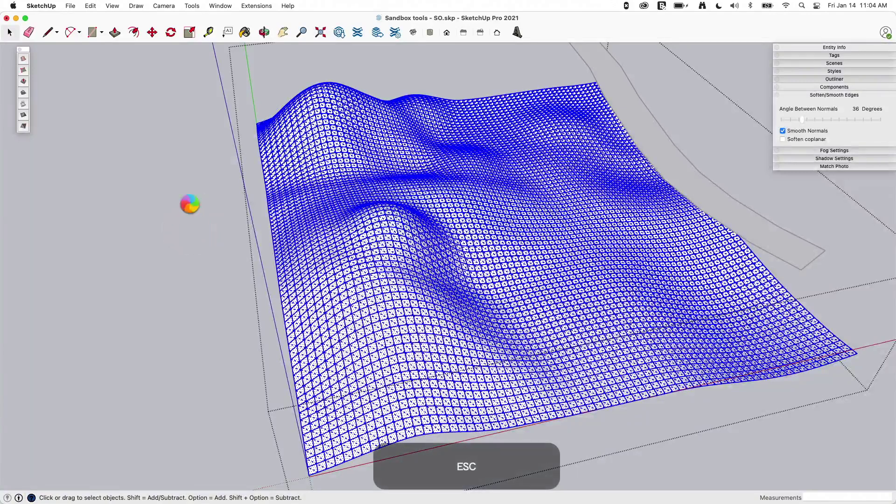
key("space")
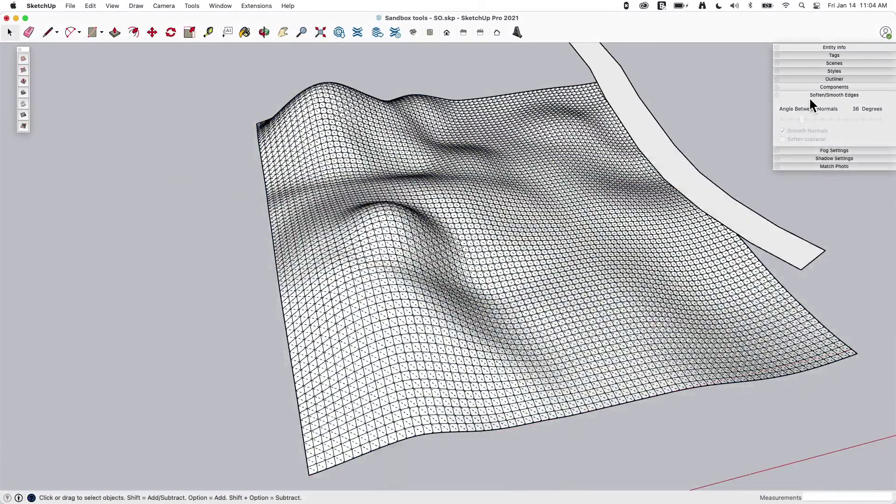
left_click(810, 96)
Step: Move the road strip about 13' along the red axis towards the middle of the terrain
middle_click_drag(352, 330, 663, 325)
left_click(616, 186)
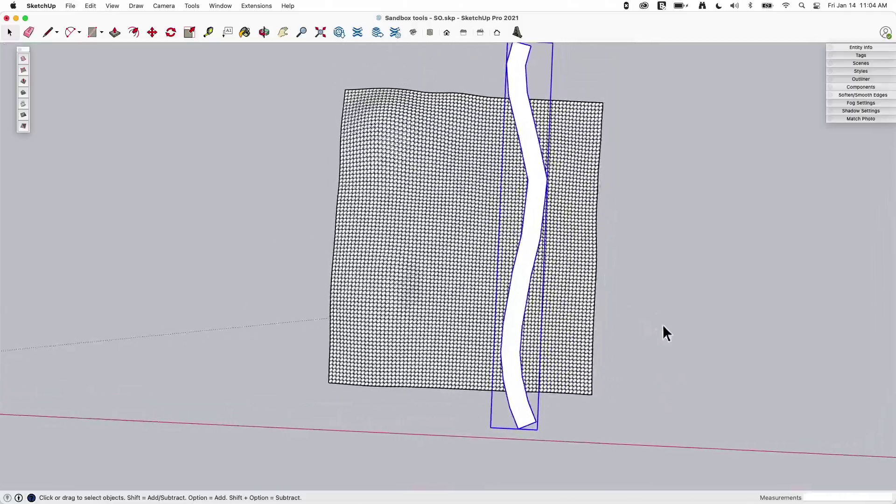
key("m")
left_click(744, 294)
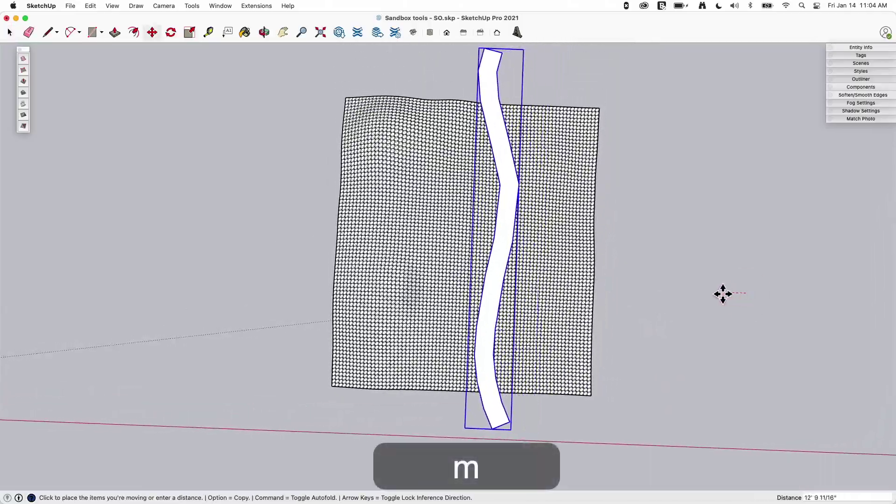
left_click(721, 294)
Step: Lower the road strip vertically along the blue axis until it intersects the terrain surface
middle_click_drag(721, 294, 536, 240)
key("space")
key("m")
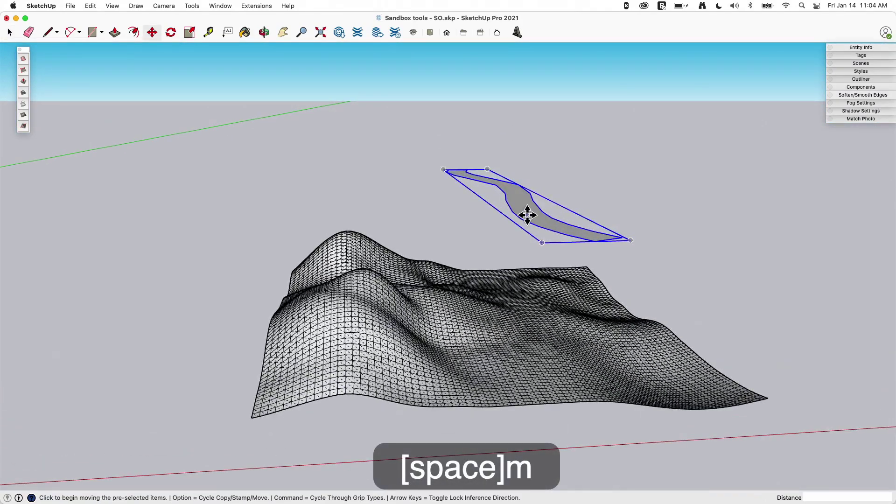
left_click(527, 215)
key("Up")
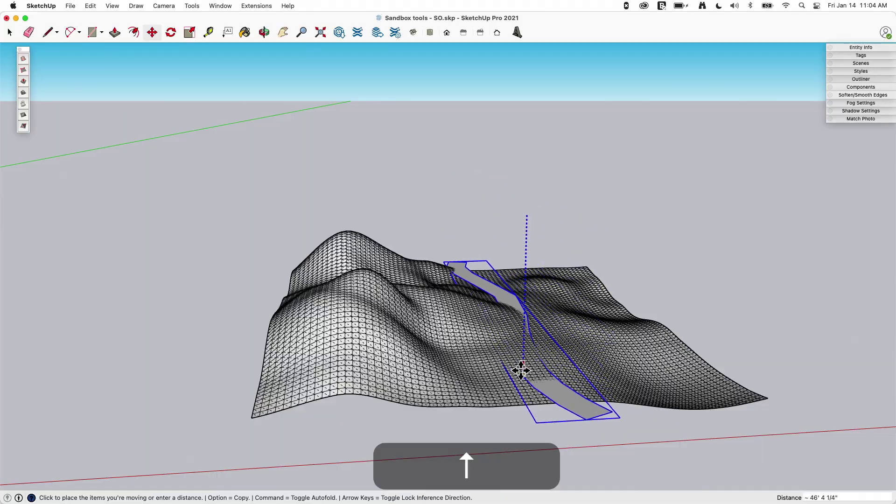
left_click(520, 359)
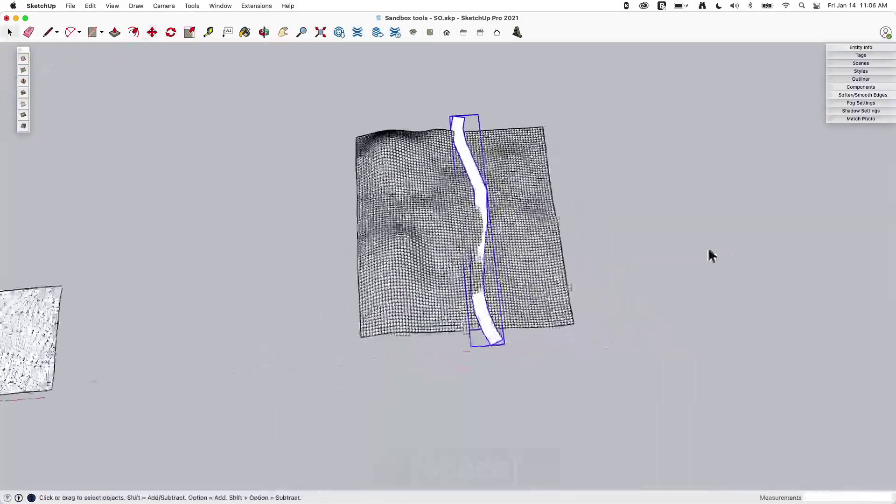
Step: Shift the road strip sideways across the terrain by about 6' 4", away from the hills
scroll(524, 344, "up", 5)
key("space")
key("m")
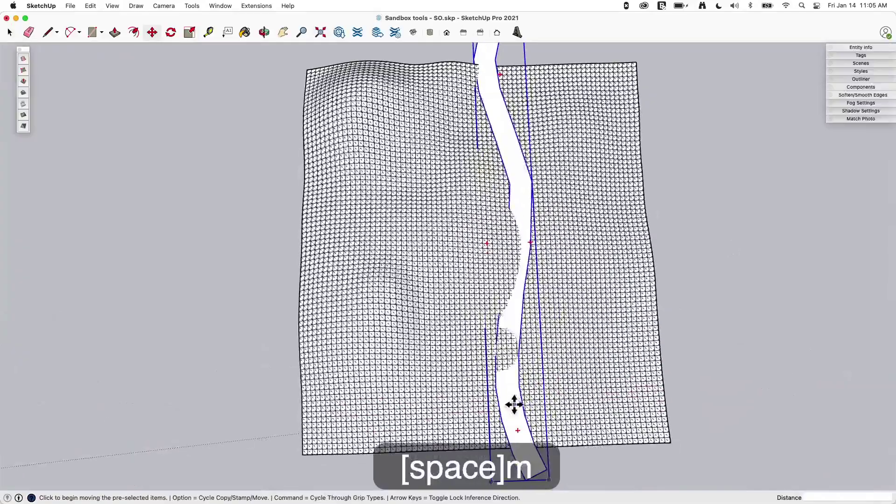
left_click(514, 404)
left_click(529, 405)
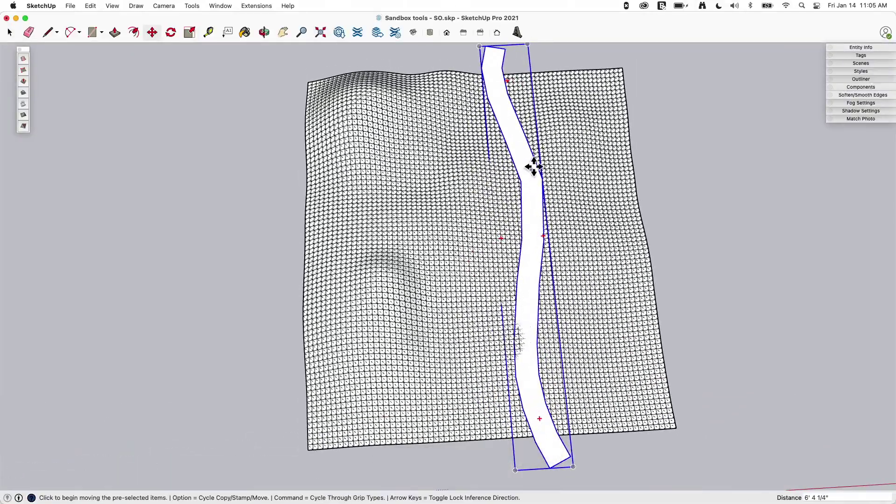
Step: Raise the road strip straight up along the blue axis by about 50' so it floats above the terrain
middle_click_drag(534, 167, 472, 61)
middle_click_drag(476, 418, 487, 360)
scroll(540, 266, "up", 6)
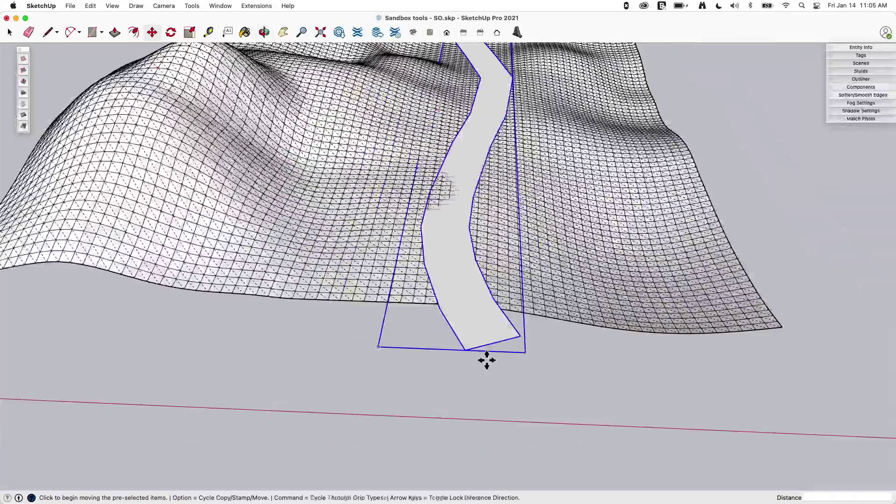
scroll(428, 282, "down", 3)
mouse_move(428, 282)
middle_mouse_down()
mouse_move(440, 340)
mouse_move(445, 285)
middle_mouse_up()
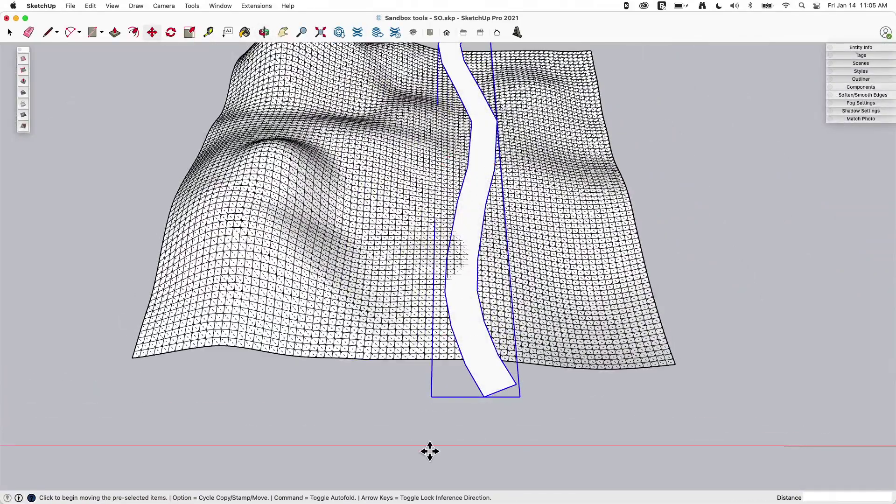
scroll(429, 451, "down", 3)
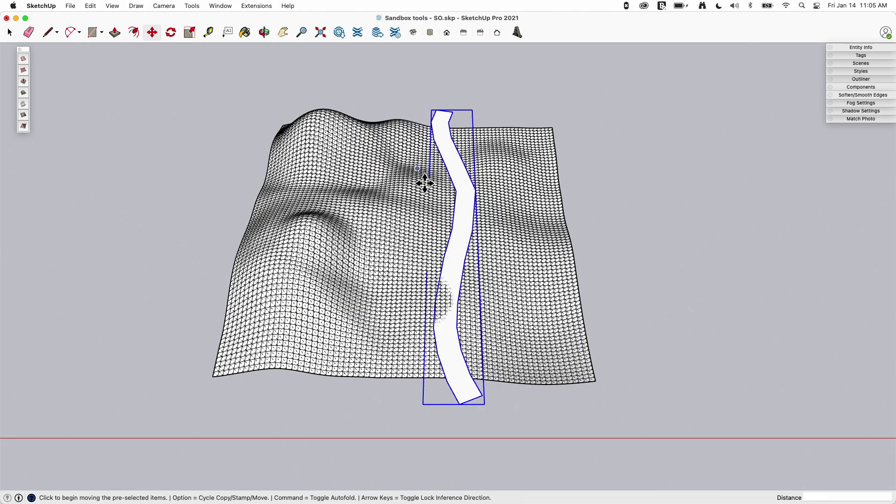
middle_click_drag(558, 412, 558, 327)
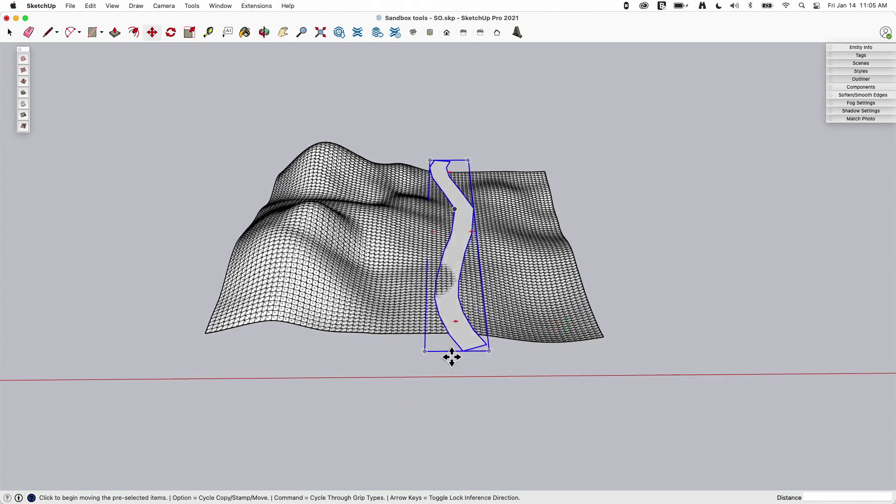
key("m")
left_click(535, 360)
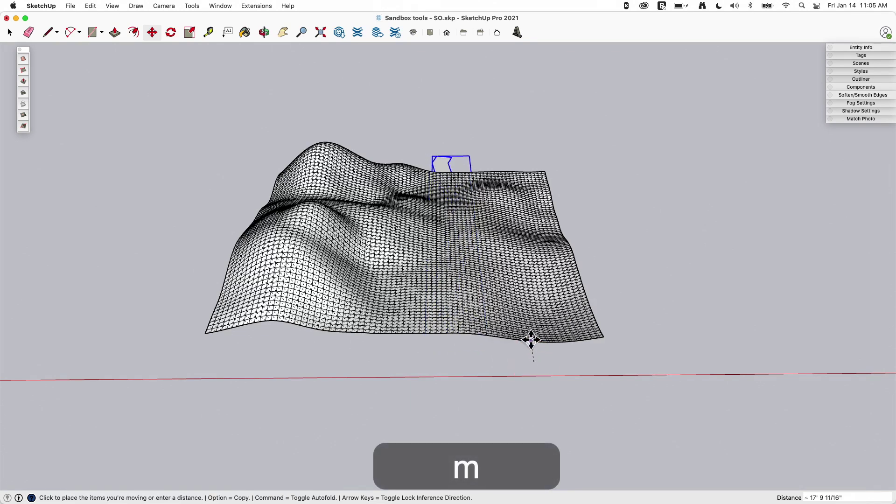
key("Up")
left_click(682, 248)
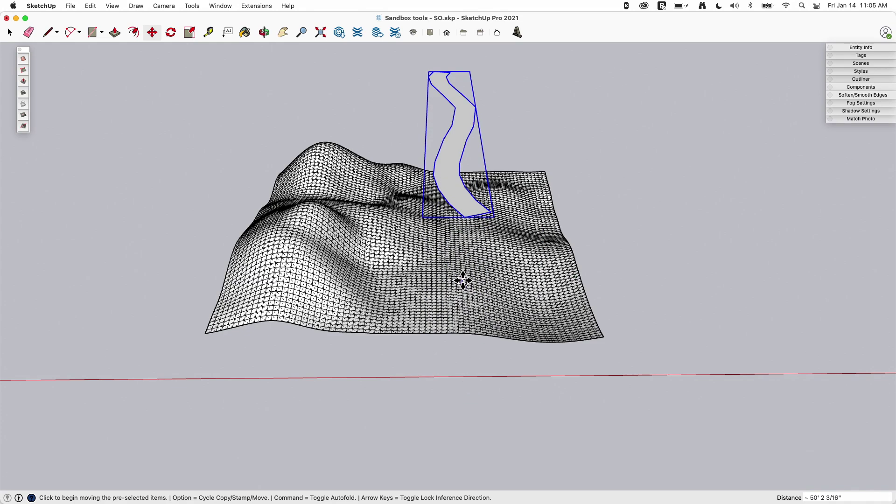
Step: Use the Stamp tool on the floating road strip and set the stamp offset to 5'
middle_click_drag(474, 376, 524, 377)
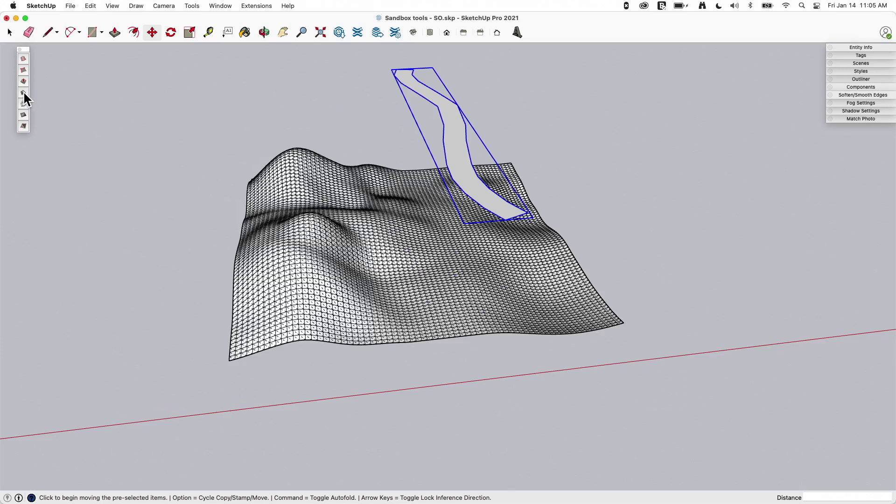
left_click(24, 93)
middle_click_drag(583, 124, 472, 116)
middle_click_drag(600, 371, 439, 160)
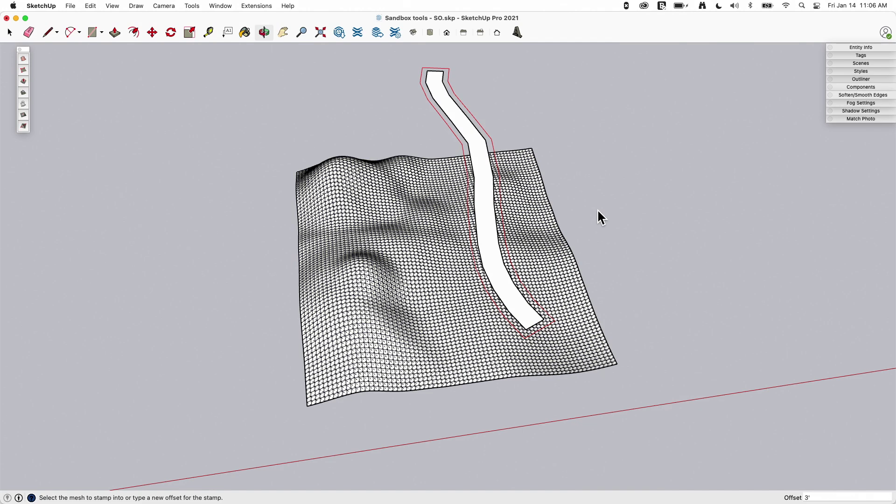
key("Return")
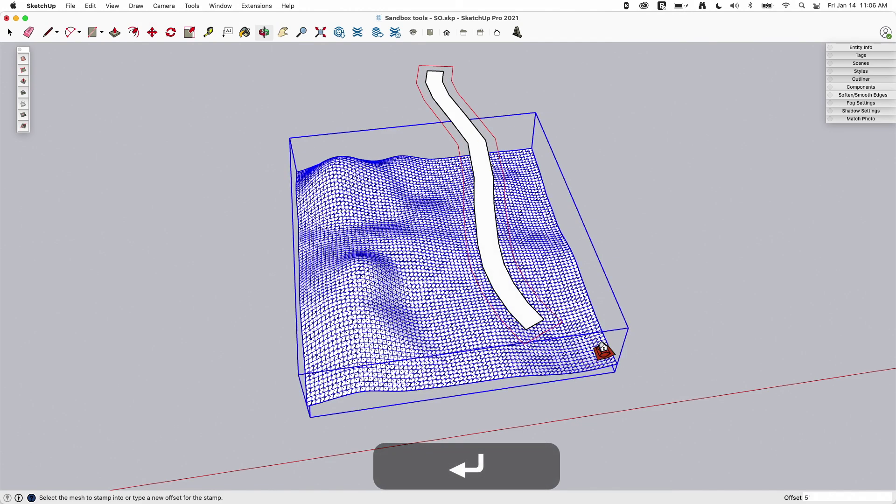
Step: Stamp the road strip into the terrain mesh and place the stamped road's elevation slightly below the surrounding ground
middle_click_drag(699, 318, 620, 134)
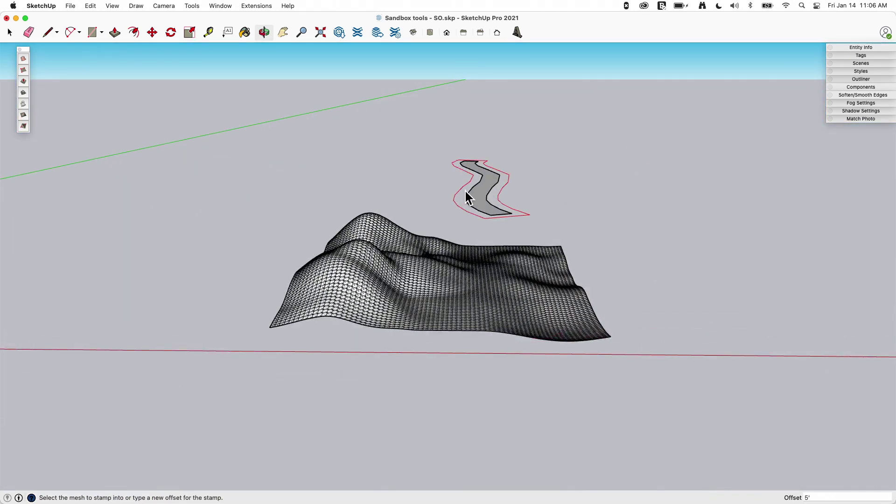
middle_click_drag(469, 193, 486, 212)
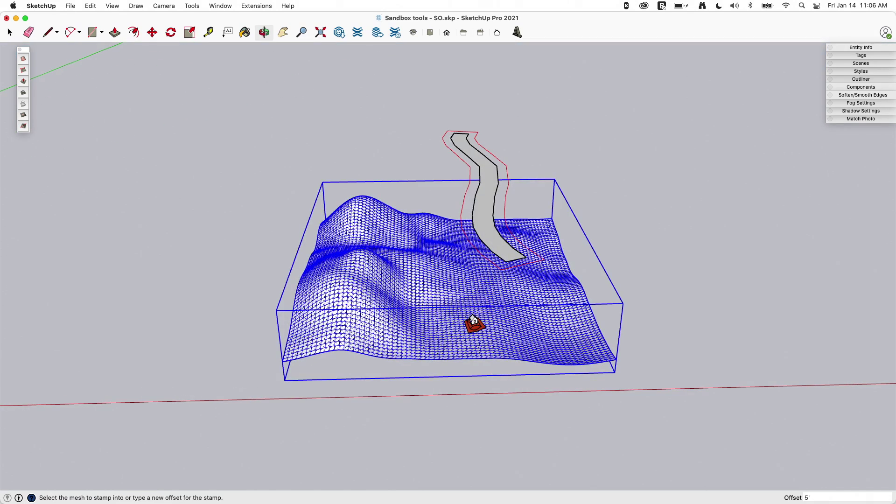
left_click(474, 322)
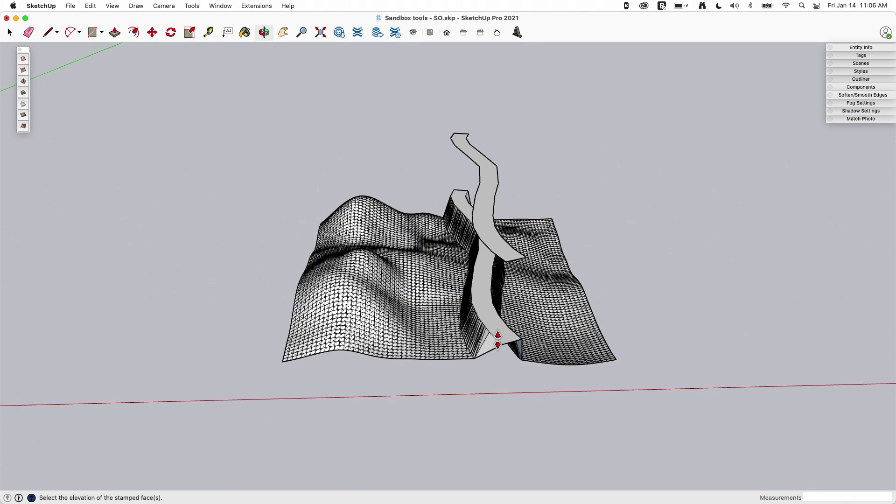
left_click(498, 380)
middle_click_drag(498, 380, 469, 292)
scroll(485, 326, "up", 8)
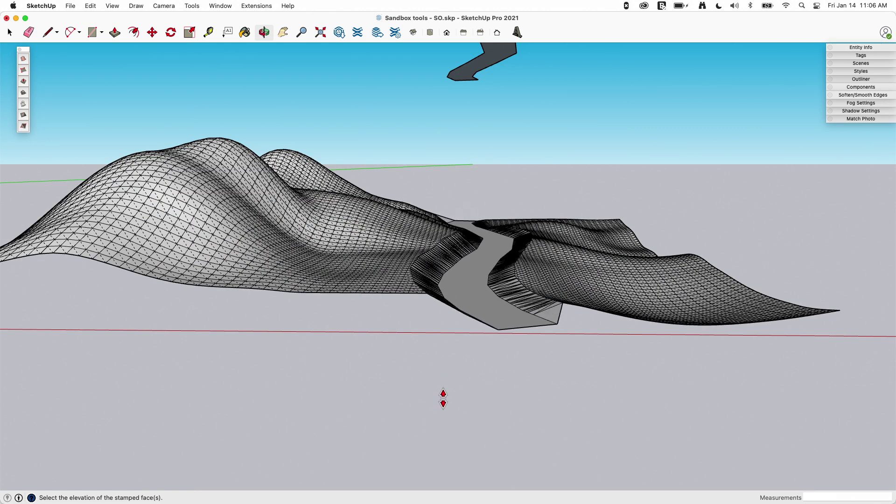
left_click(443, 397)
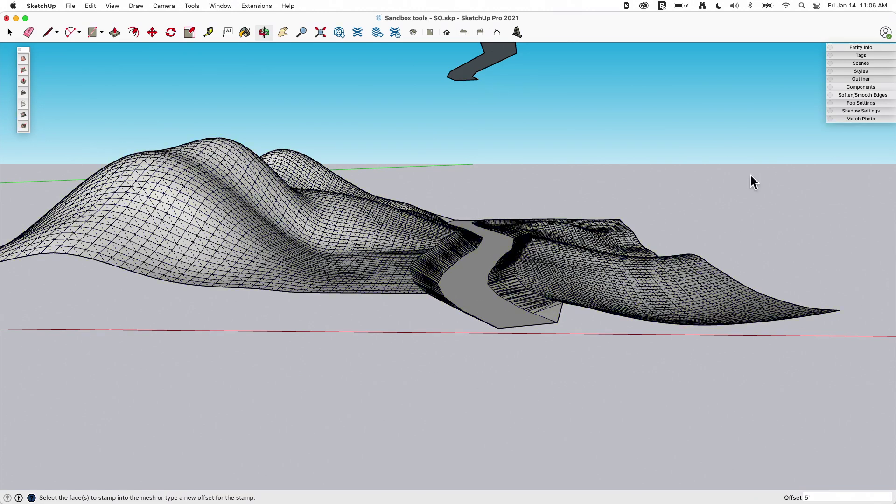
Step: Examine the stamped road, its side slopes and its ends beyond the terrain edges from several angles
middle_click_drag(750, 173, 822, 320)
middle_click_drag(411, 188, 770, 328)
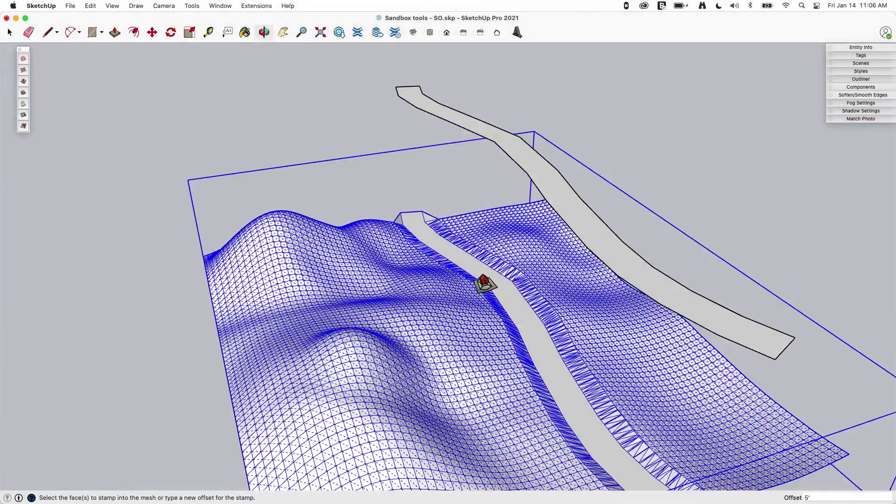
middle_click_drag(485, 282, 555, 454)
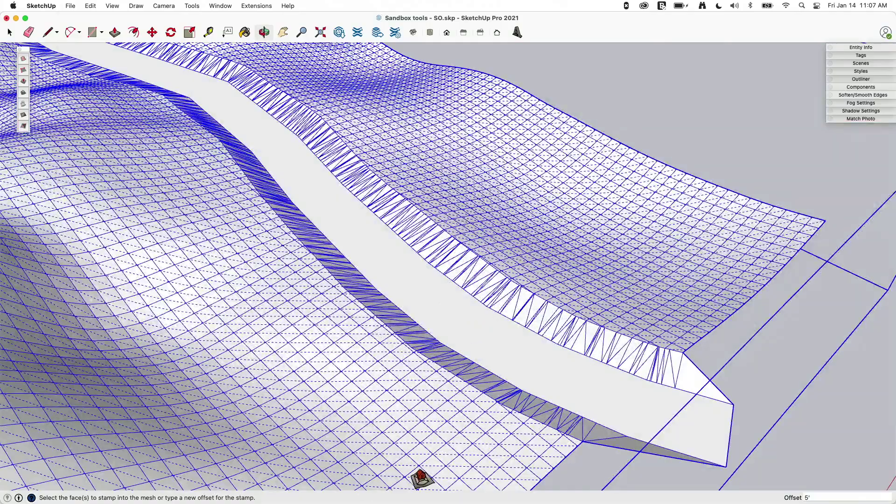
scroll(442, 279, "down", 5)
middle_click_drag(582, 325, 552, 380)
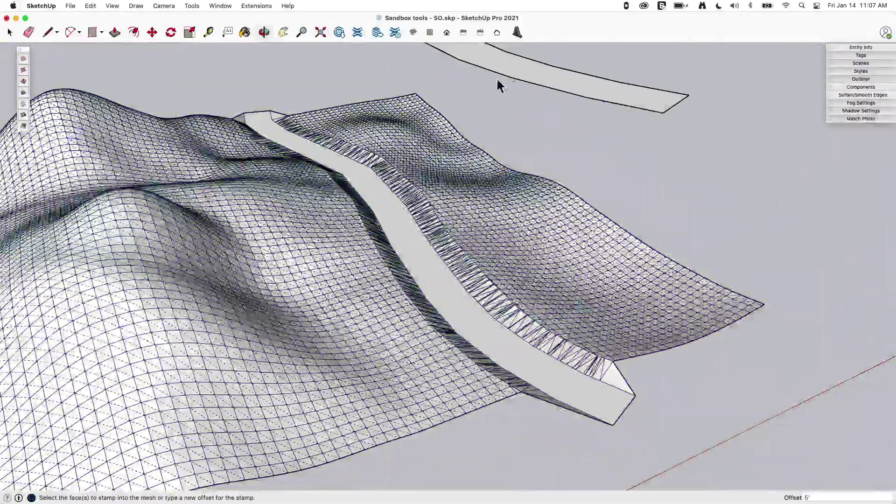
left_click(532, 86)
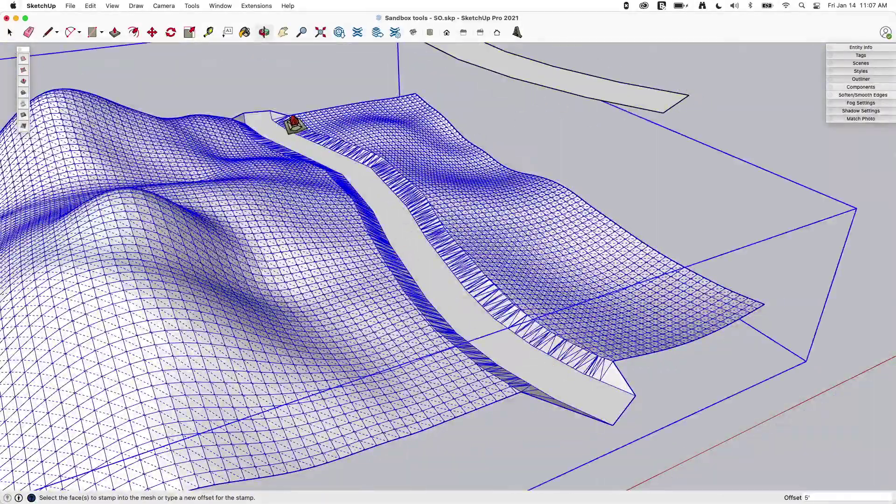
middle_click_drag(584, 294, 448, 281)
middle_click_drag(358, 346, 340, 320)
scroll(362, 235, "down", 4)
middle_click_drag(362, 234, 244, 300)
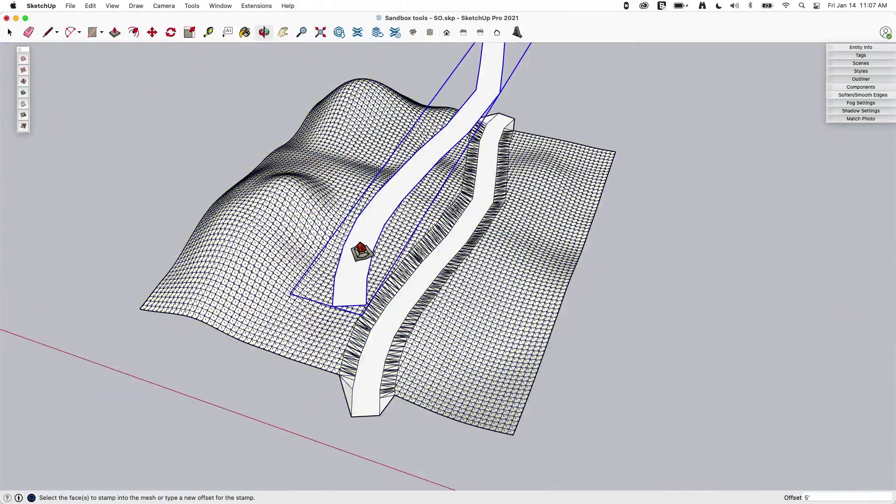
Step: Move the floating road strip sideways to sit above the unstamped part of the terrain beside the stamped road
key("m")
left_click_drag(362, 246, 424, 267)
middle_click_drag(430, 329, 561, 306)
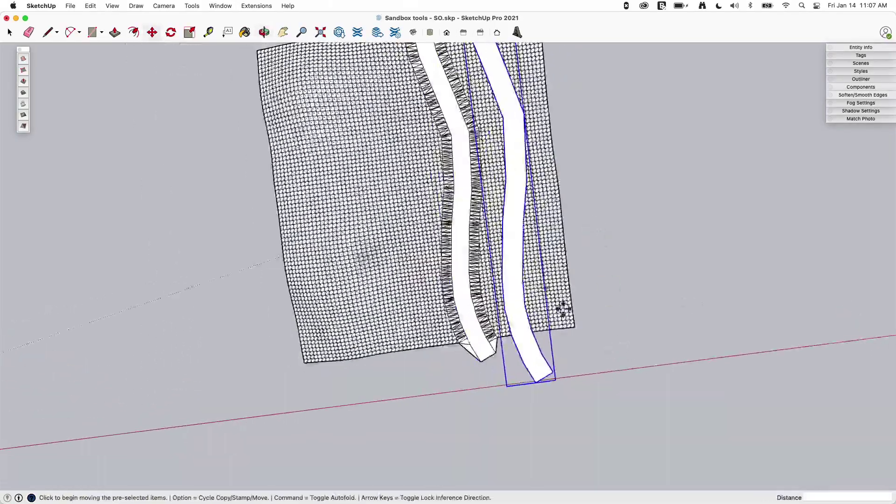
left_click(519, 212)
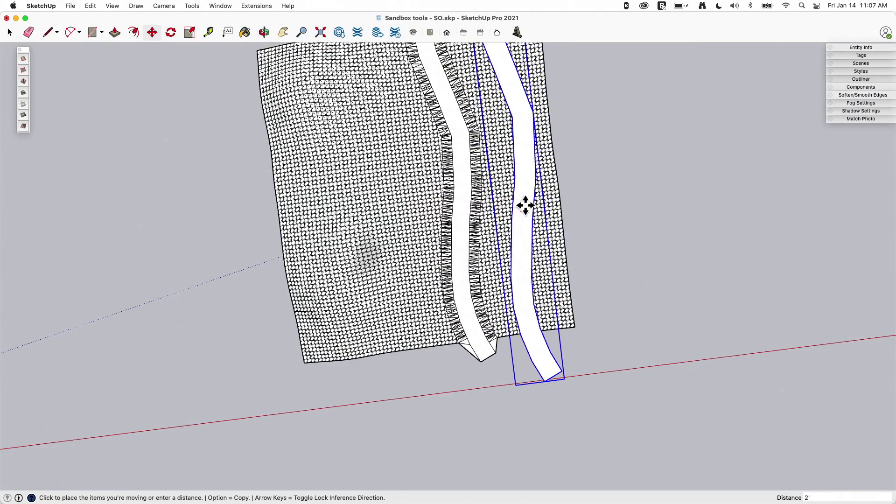
middle_click_drag(526, 211, 695, 290)
scroll(616, 260, "up", 3)
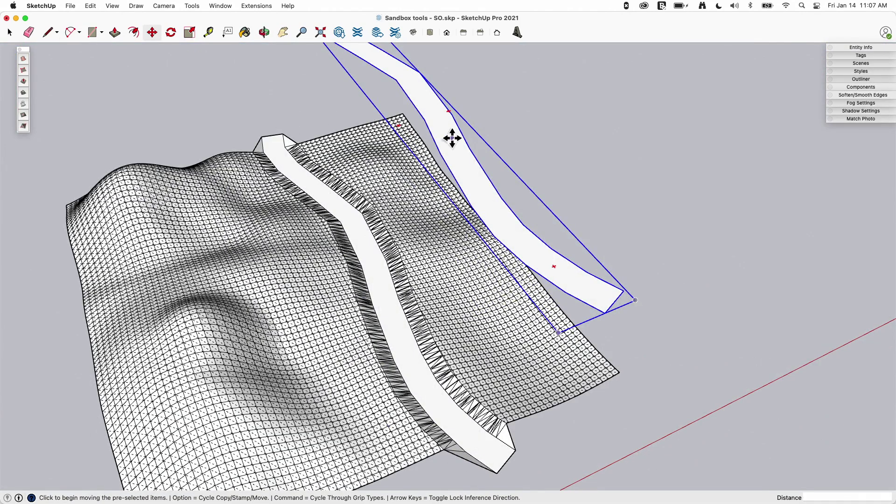
scroll(586, 296, "down", 5)
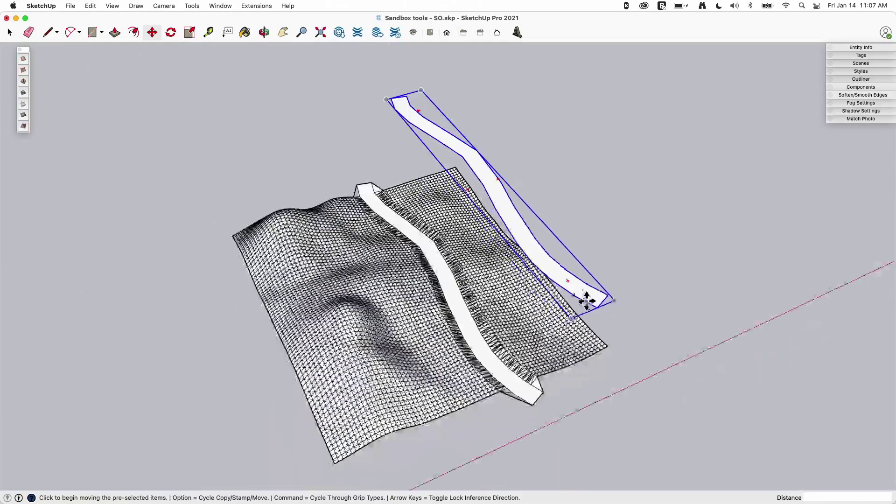
scroll(571, 290, "up", 2)
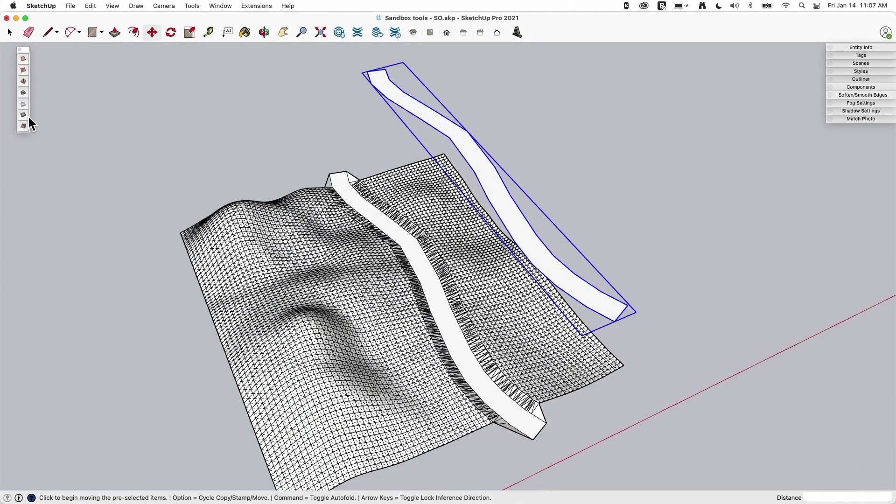
Step: Try draping the floating road strip onto the terrain while its mesh edges are still unsoftened, and inspect the projected outline
left_click(23, 104)
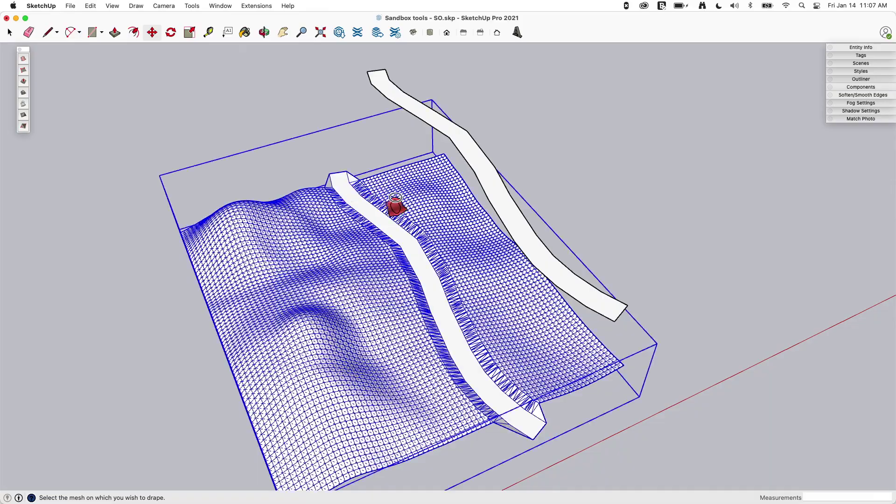
left_click(502, 276)
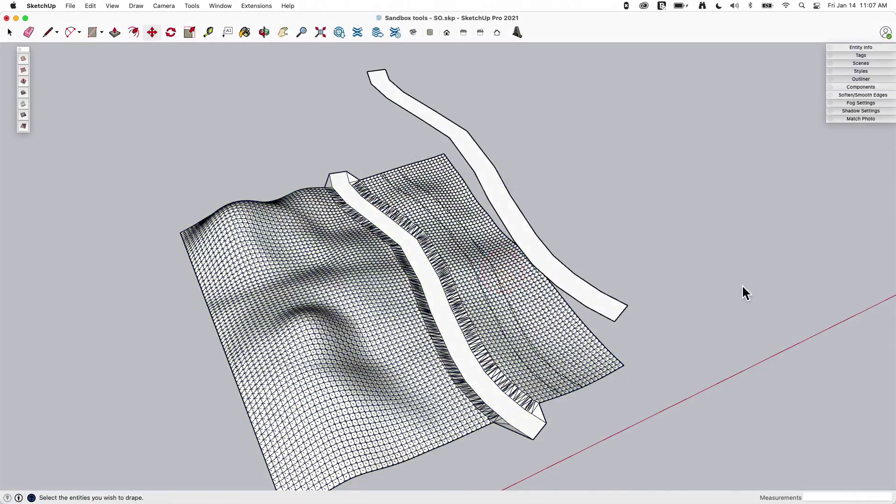
scroll(607, 415, "up", 6)
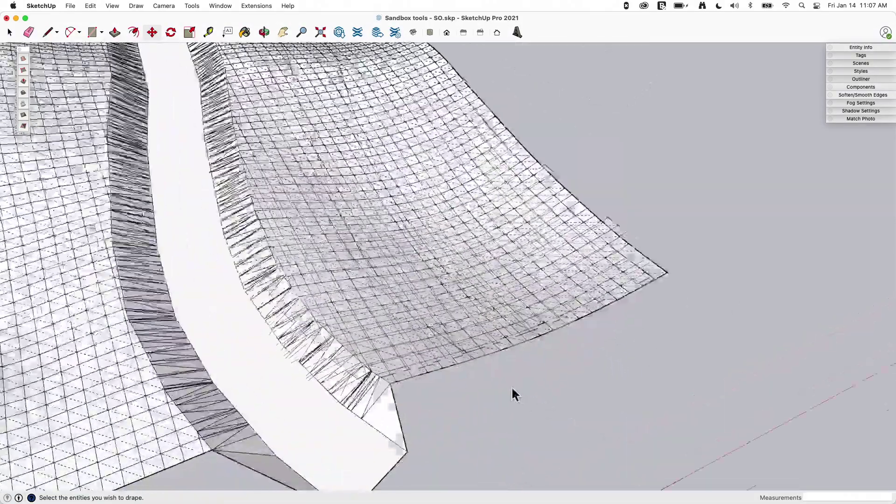
scroll(465, 346, "down", 5)
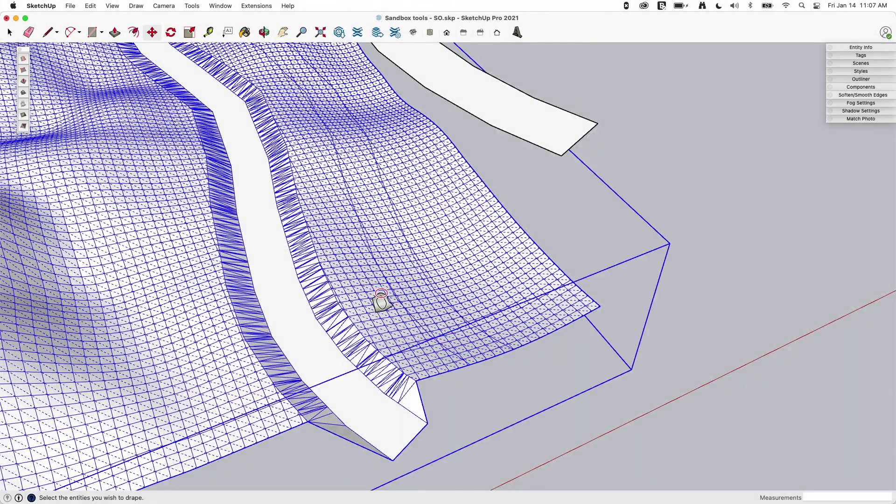
middle_click_drag(344, 174, 677, 383)
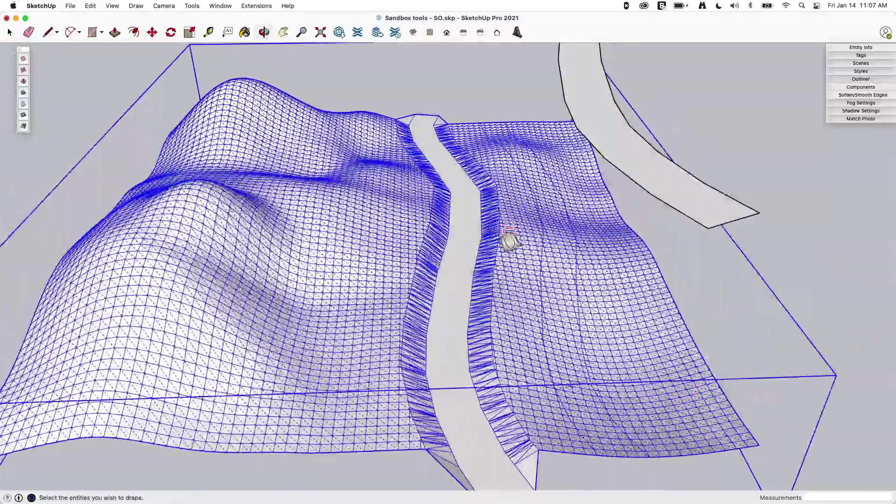
middle_click_drag(508, 240, 607, 321)
scroll(607, 321, "down", 5)
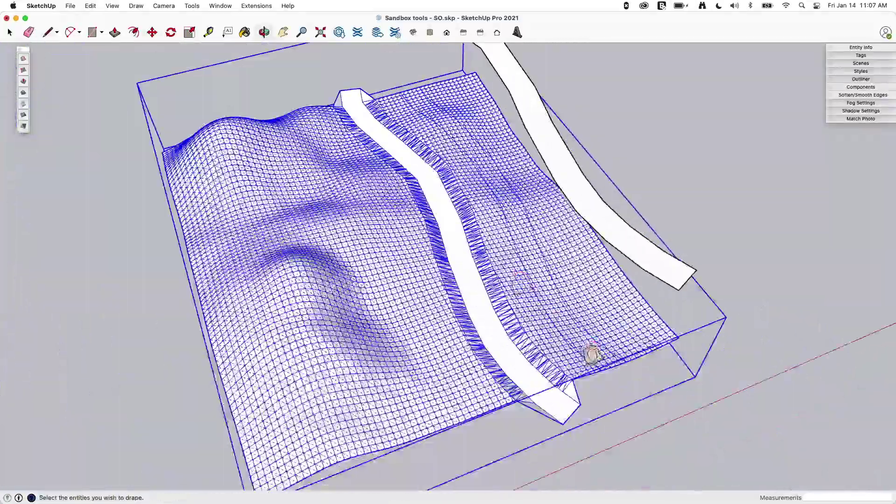
middle_click_drag(592, 354, 559, 373)
Step: Undo the drape of the road strip onto the unsoftened mesh
key("super+z")
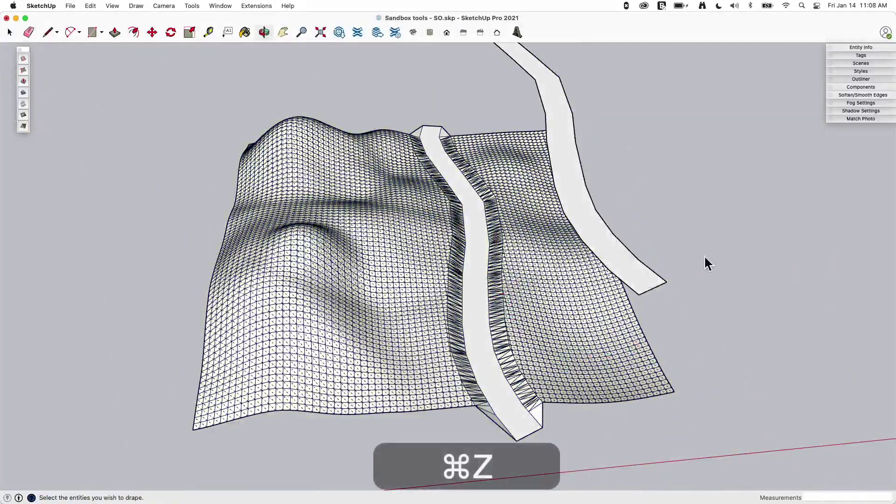
key("super+z")
key("space")
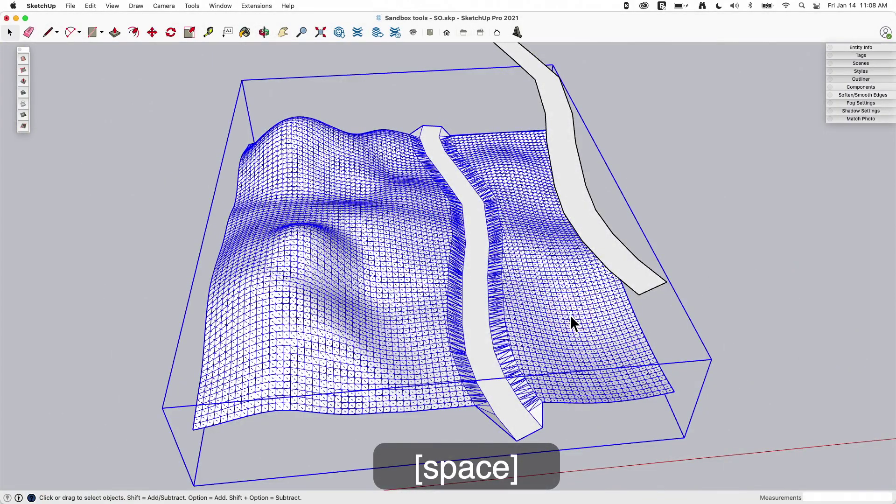
Step: Inside the terrain group, soften the mesh beneath the floating strip with Soften coplanar enabled, and turn off Hidden Geometry
middle_click_drag(568, 314, 437, 102)
middle_click(494, 366)
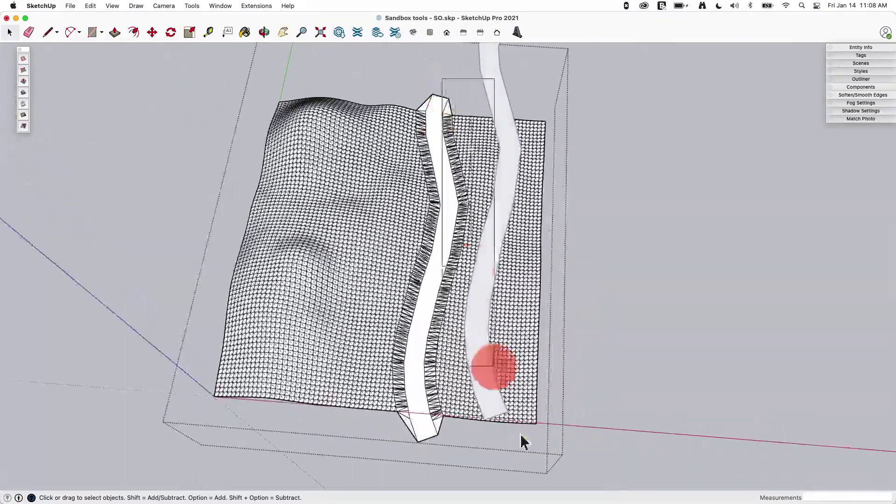
middle_click_drag(520, 433, 595, 483)
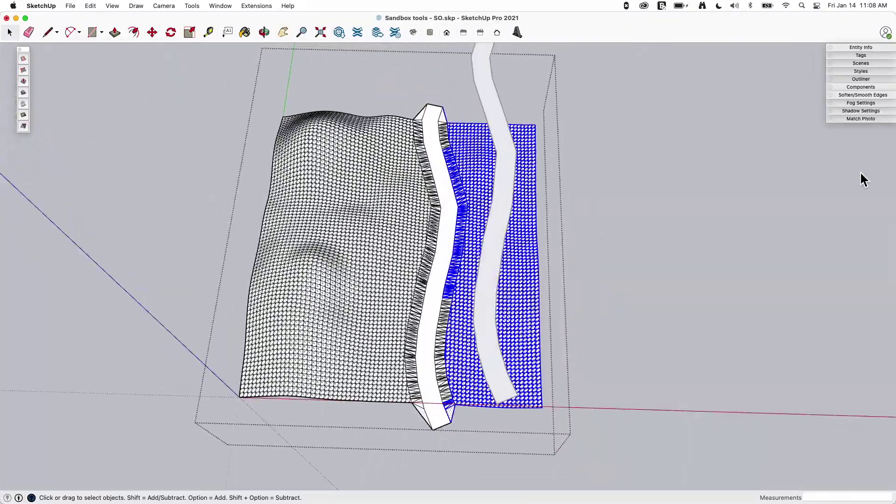
left_click(850, 95)
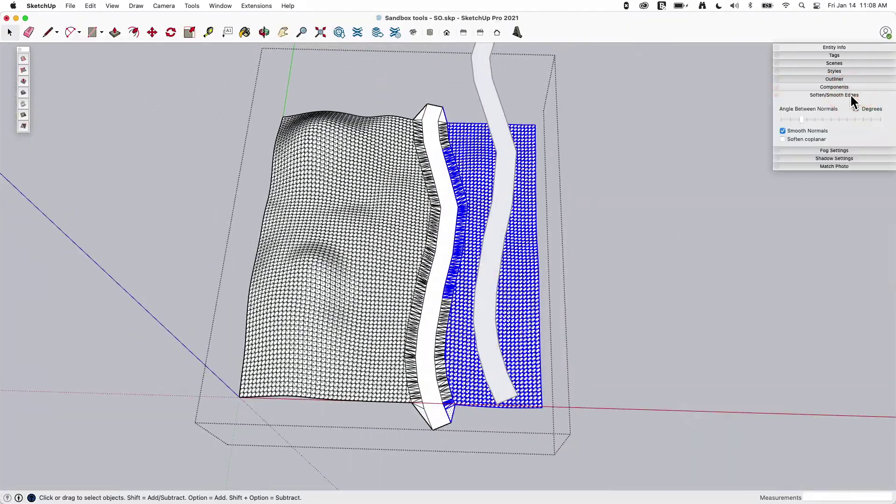
left_click(783, 139)
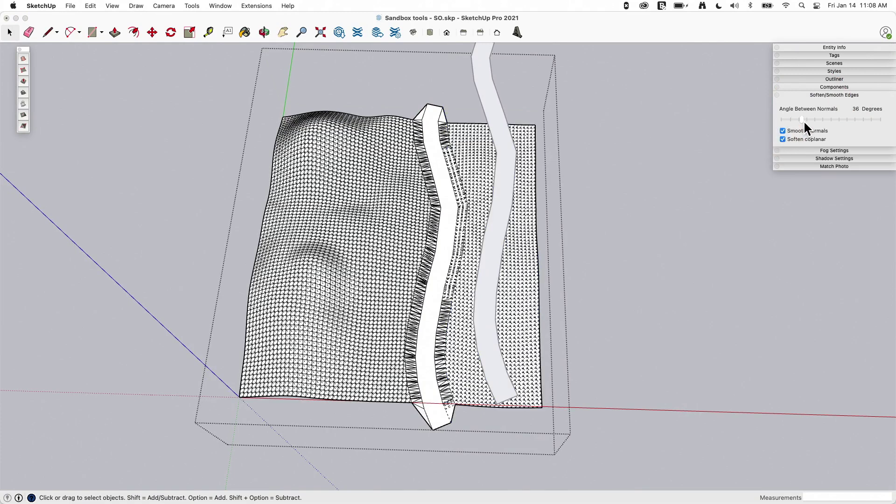
left_click(113, 6)
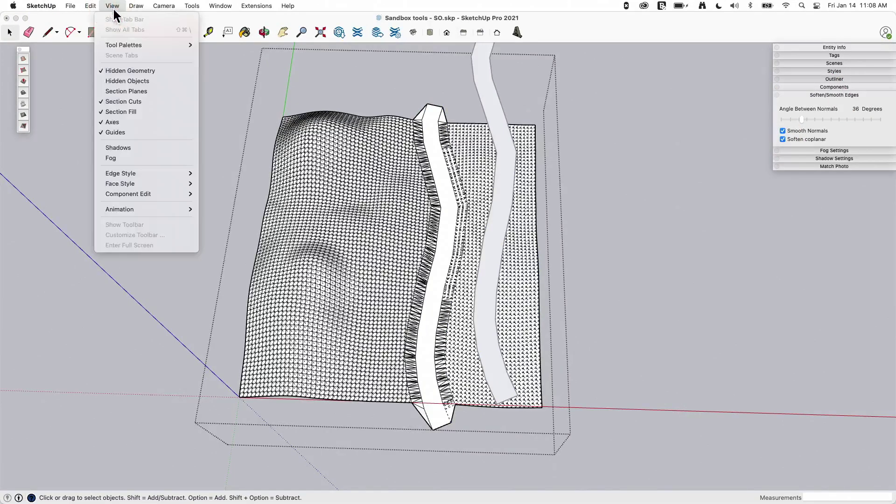
left_click(128, 71)
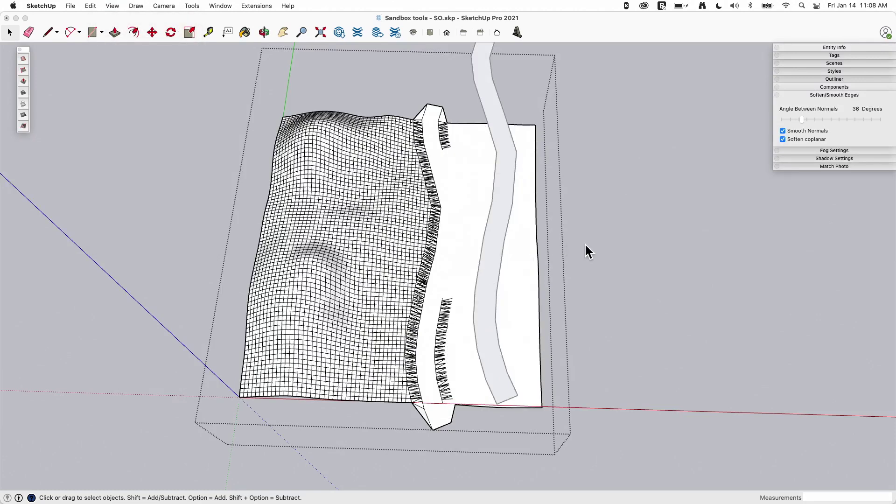
Step: Select the entire terrain mesh, soften its remaining edges with Soften coplanar kept on, and close the terrain group
left_click(450, 332)
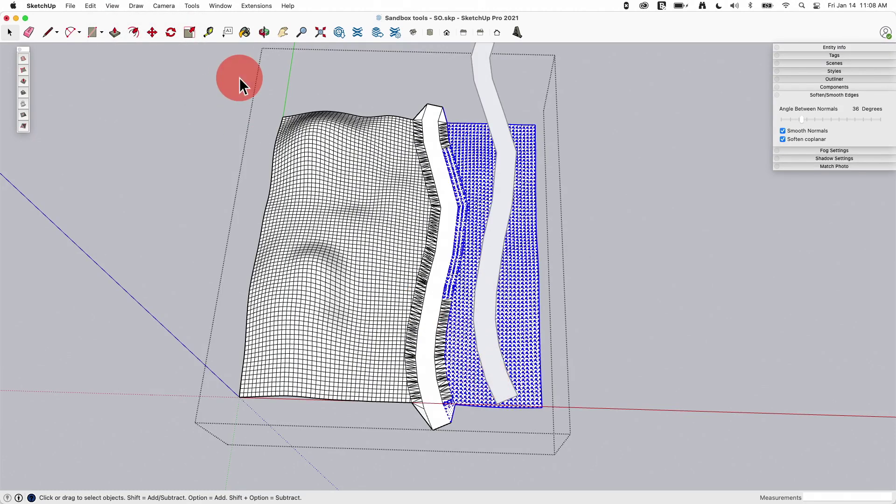
left_click_drag(239, 78, 575, 445)
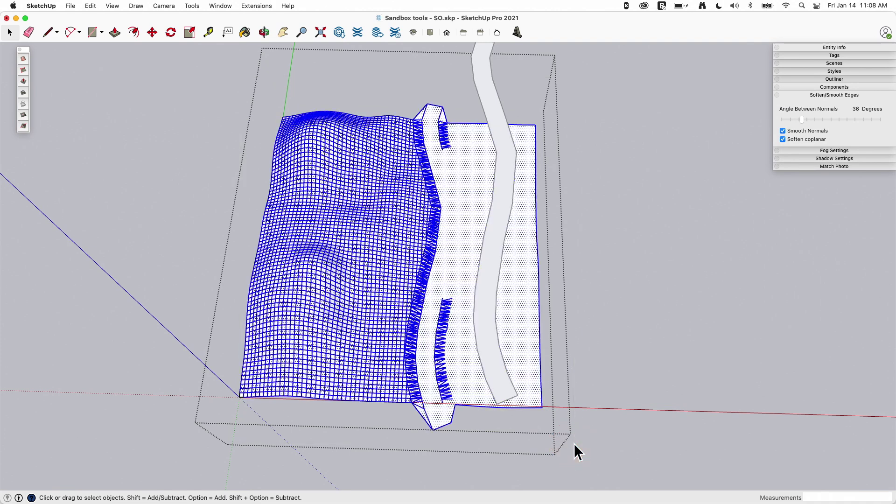
left_click(782, 139)
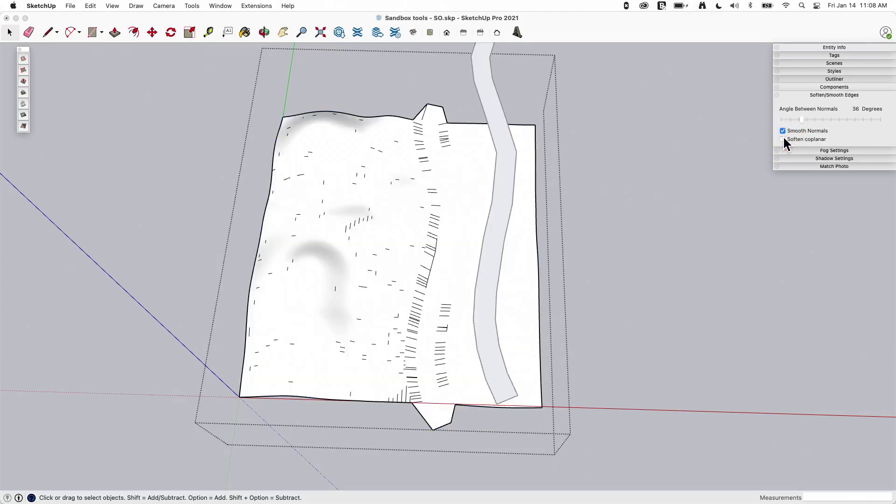
key("super+z")
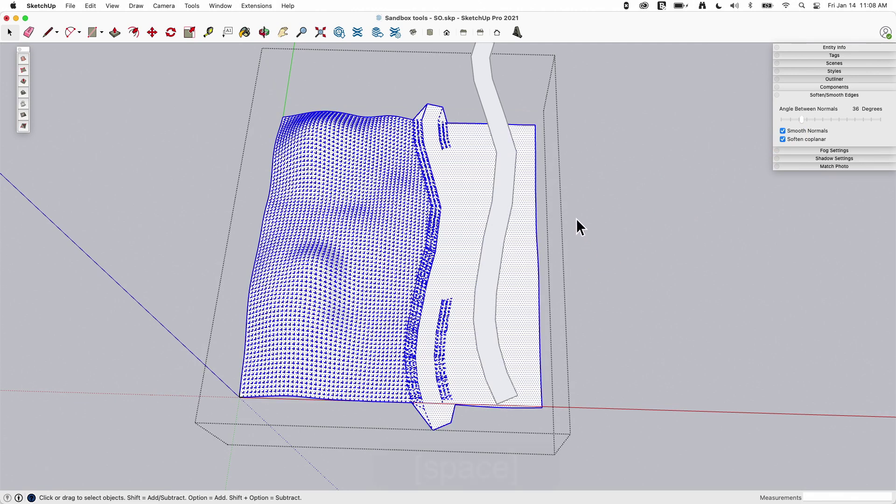
key("space")
left_click(579, 217)
Step: Drape the outline of the floating road strip onto the softened terrain
middle_click_drag(580, 217, 441, 198)
scroll(442, 198, "up", 3)
left_click(413, 288)
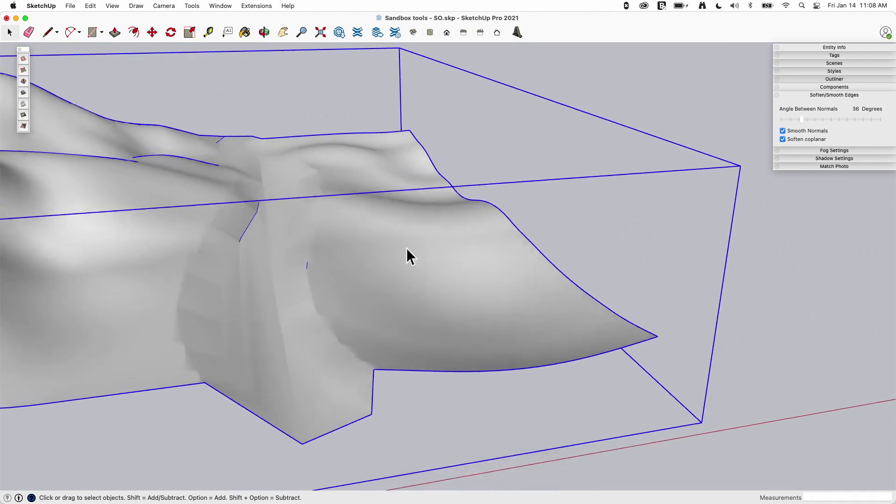
scroll(407, 248, "down", 5)
left_click(427, 130)
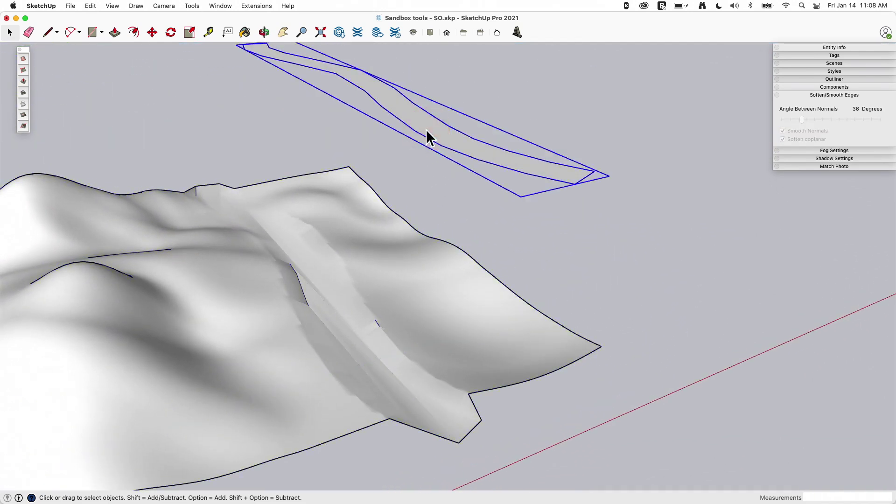
left_click(23, 104)
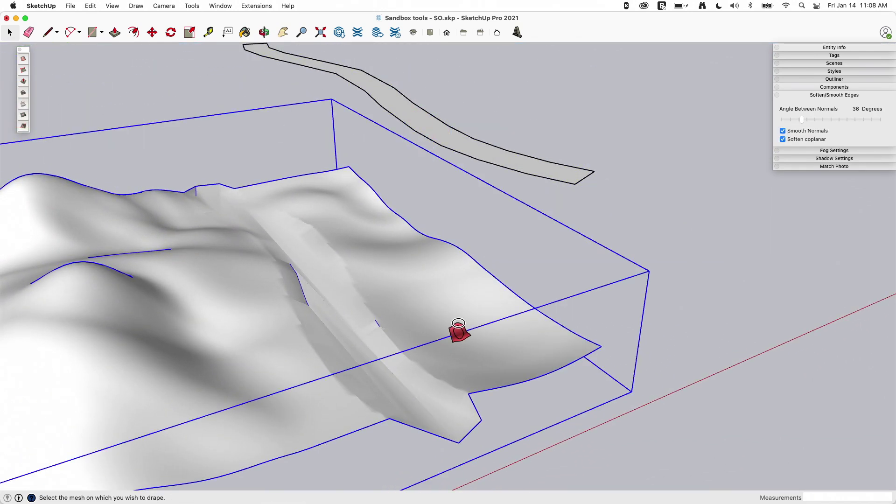
left_click(504, 322)
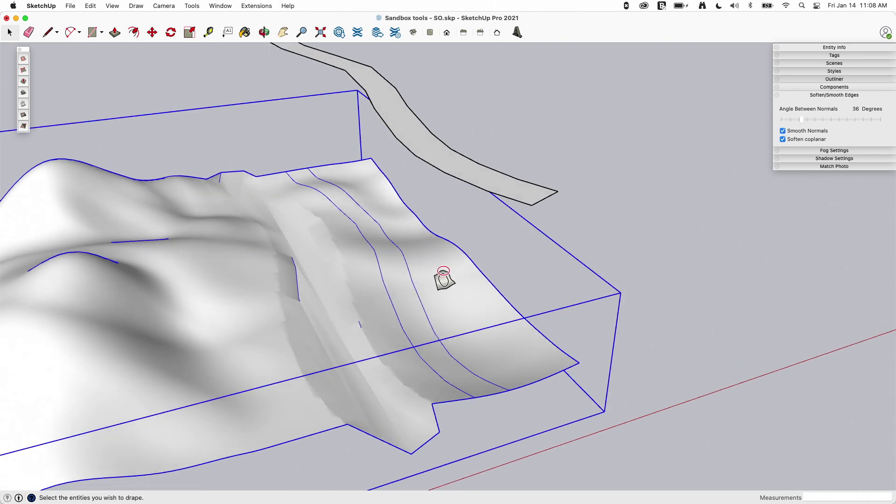
Step: Open the terrain group and paint the ground on both sides of the draped road Moss and the road strip Asparagus
middle_click_drag(431, 280, 476, 418)
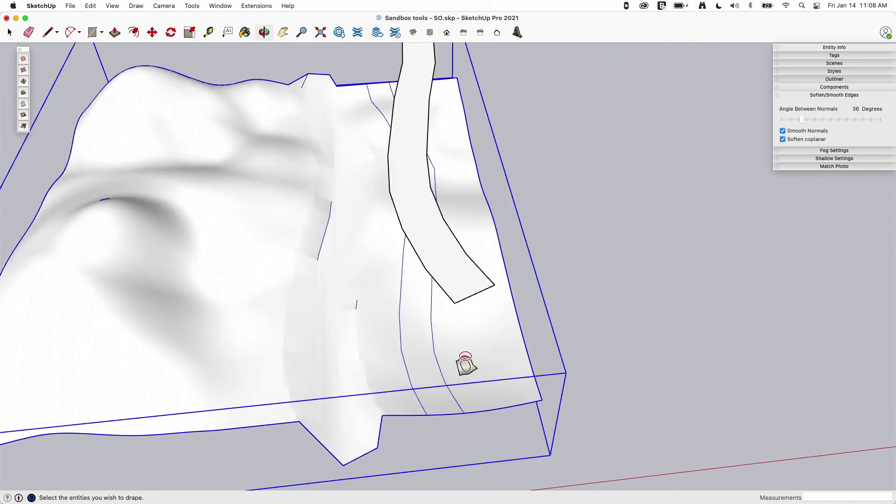
middle_click_drag(465, 364, 420, 352)
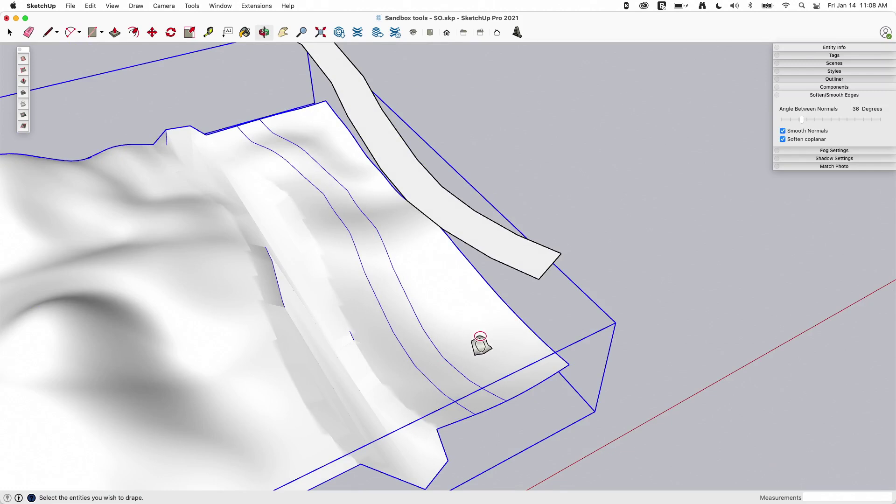
scroll(704, 316, "down", 5)
scroll(635, 299, "up", 4)
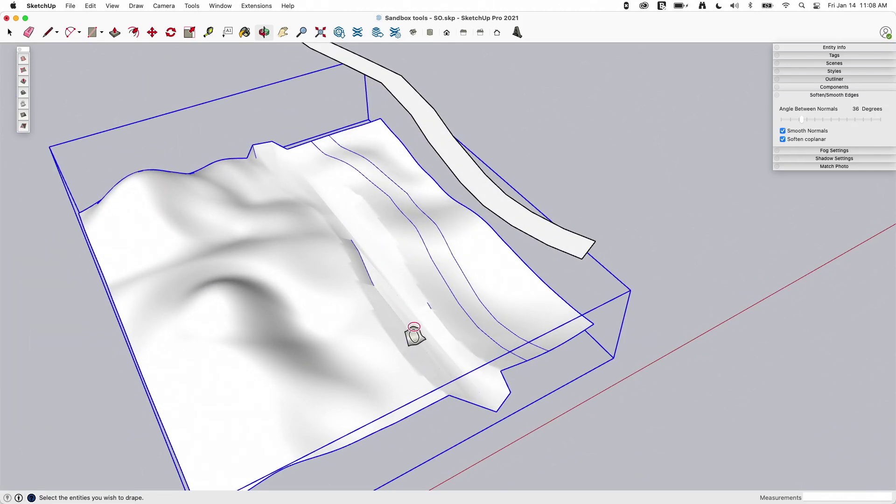
key("space")
double_click(494, 274)
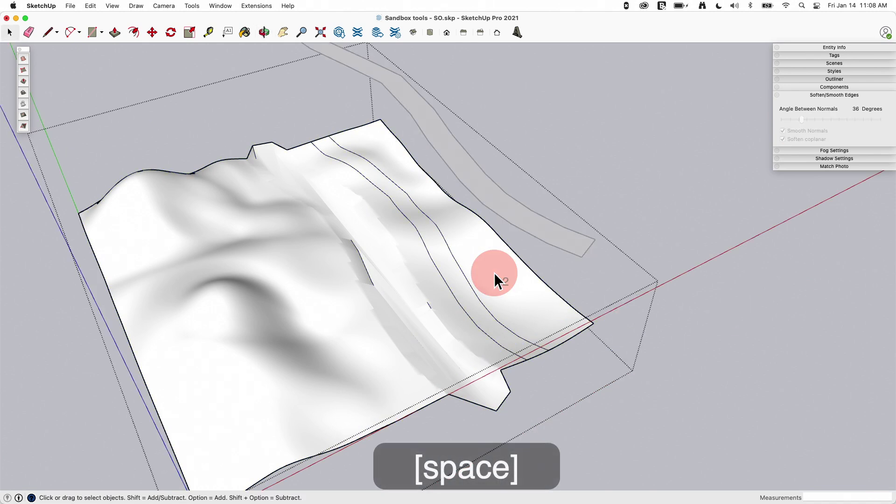
key("b")
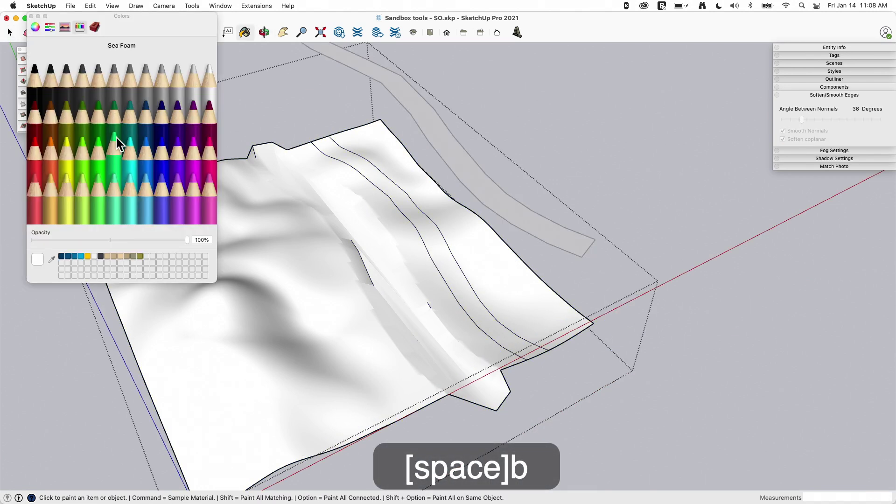
left_click(436, 199)
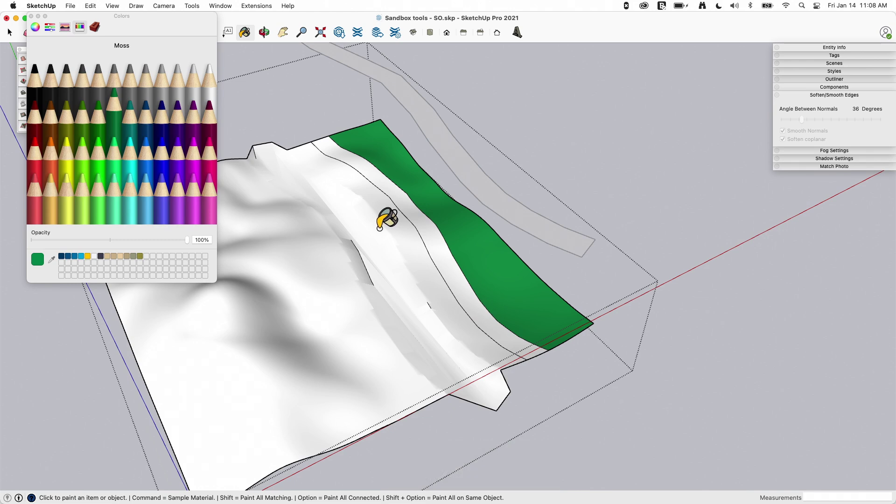
left_click(394, 229)
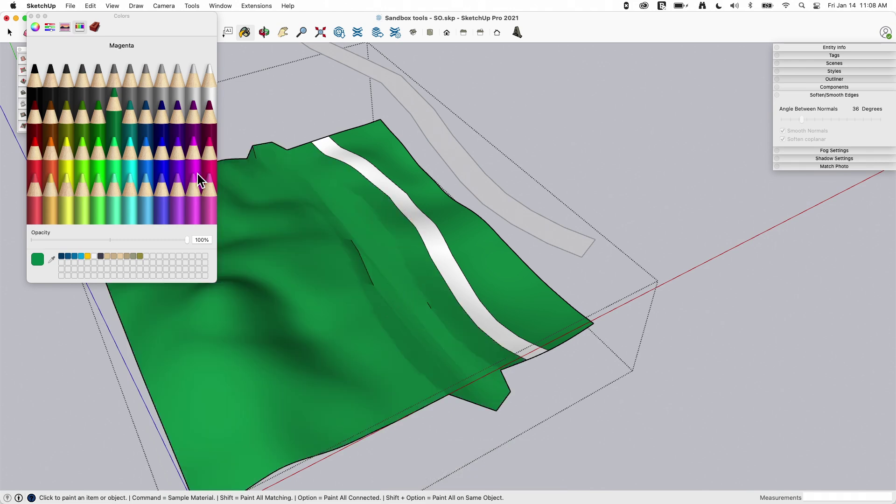
left_click(67, 127)
left_click(346, 154)
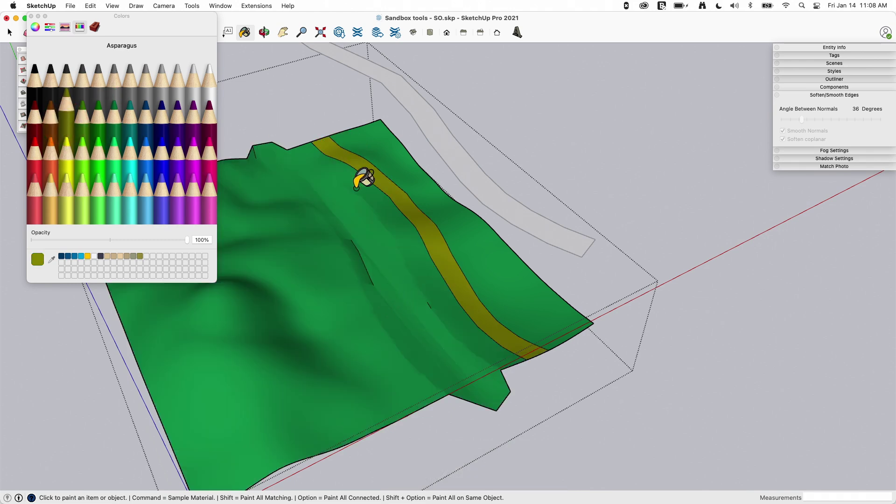
Step: Turn on Hidden Geometry inside the terrain group and paint the stamped road's flat surface Asparagus
mouse_move(646, 359)
middle_mouse_down()
mouse_move(420, 200)
mouse_move(421, 181)
mouse_move(602, 244)
mouse_move(521, 313)
mouse_move(541, 358)
middle_mouse_up()
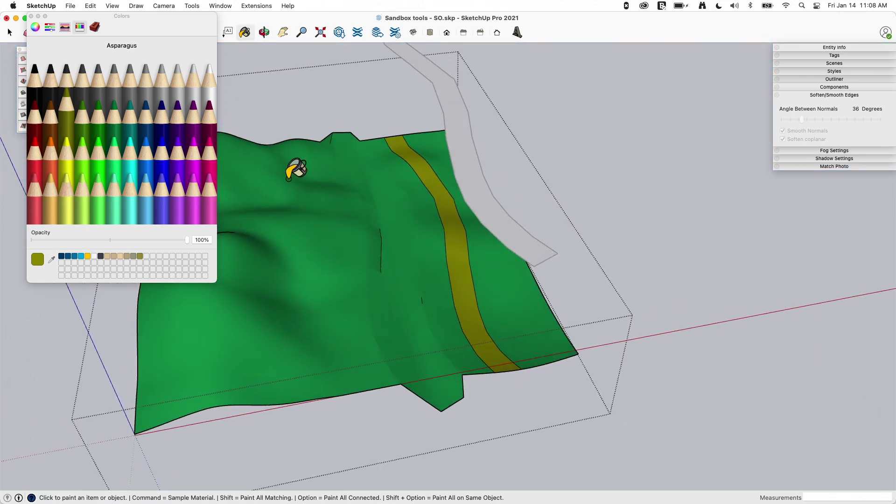
left_click_drag(77, 21, 706, 246)
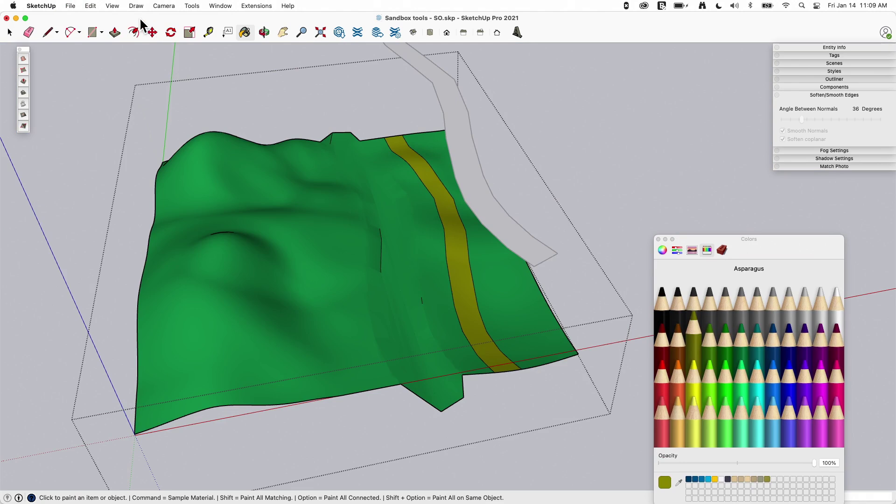
left_click(114, 5)
left_click(133, 71)
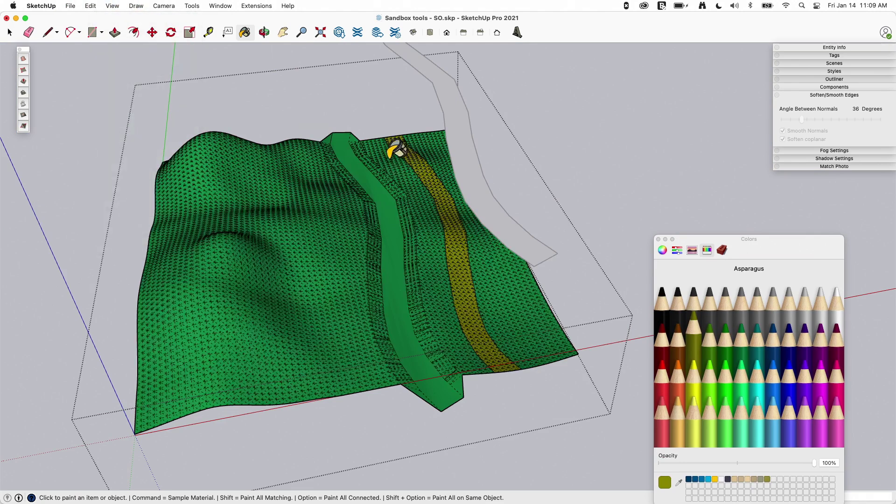
left_click(343, 150)
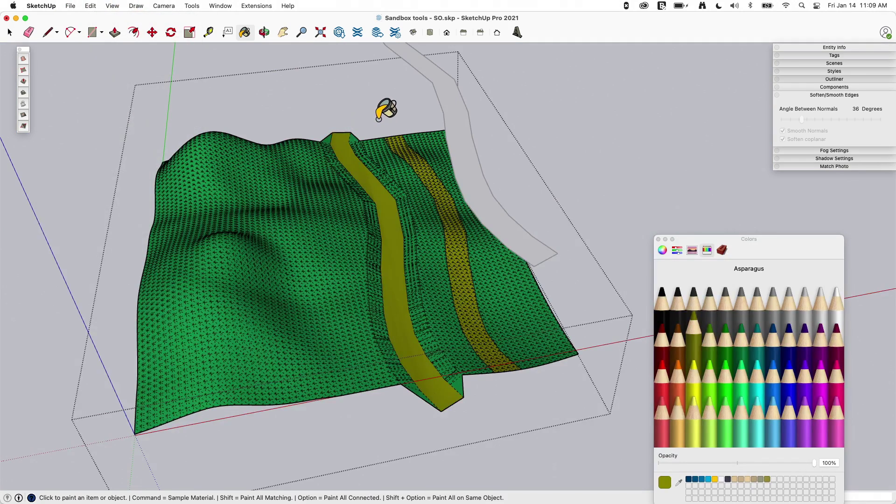
Step: Close the terrain group and turn off Hidden Geometry
key("space")
left_click(589, 114)
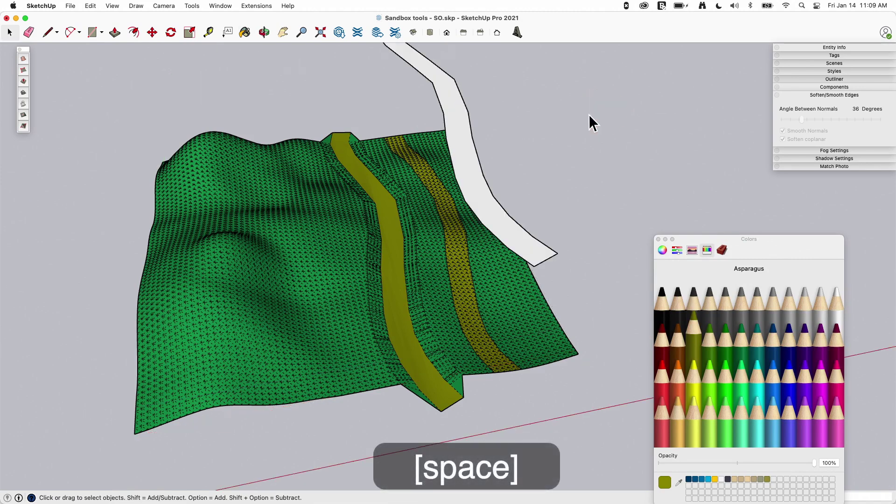
left_click(112, 6)
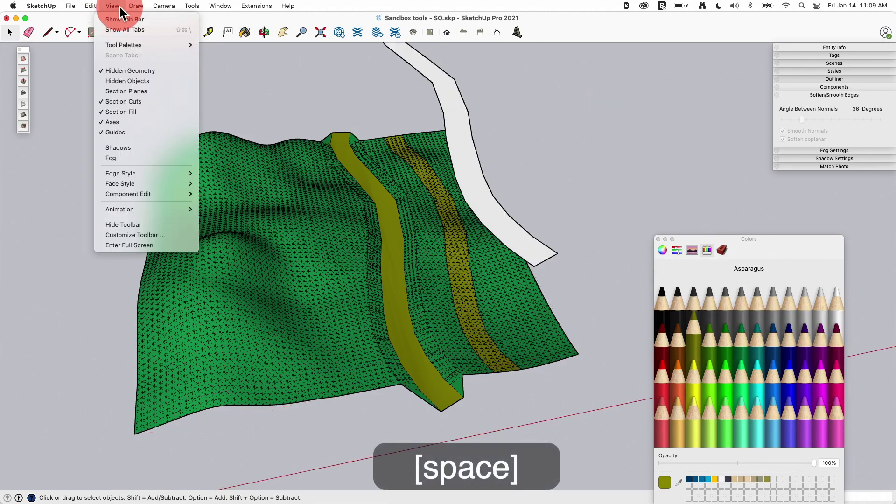
left_click(122, 70)
Step: Move the white floating road strip off to the side, clear of the terrain
middle_click_drag(561, 116, 464, 211)
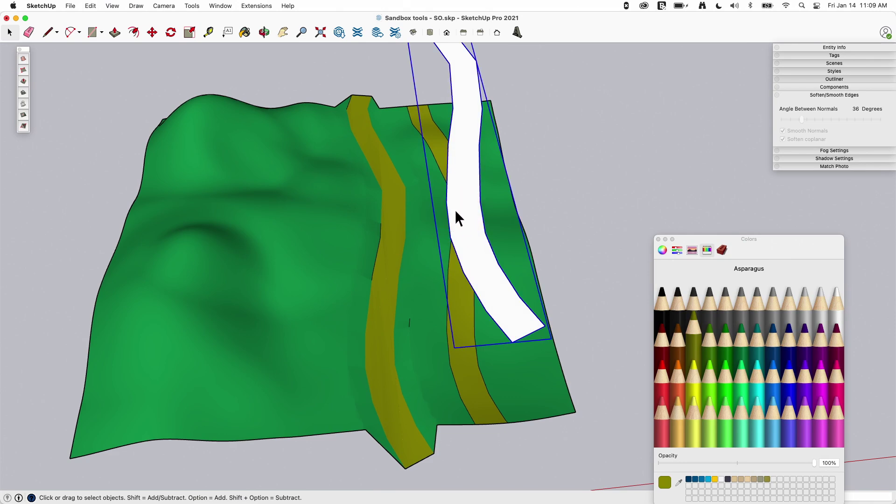
key("m")
left_click(455, 209)
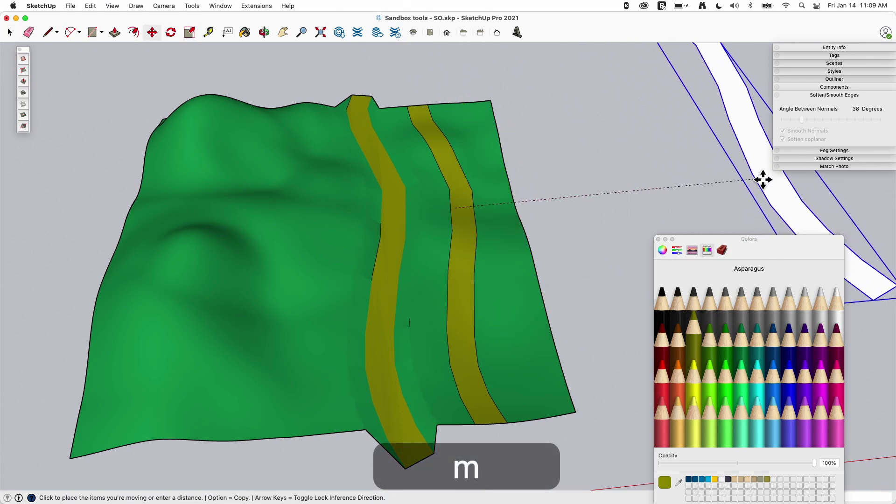
left_click(759, 180)
key("space")
Step: Close the color picker and examine how the stamped road and the draped road follow the terrain, from low and high angles
middle_click_drag(716, 184, 526, 172)
scroll(581, 176, "up", 3)
scroll(607, 186, "down", 3)
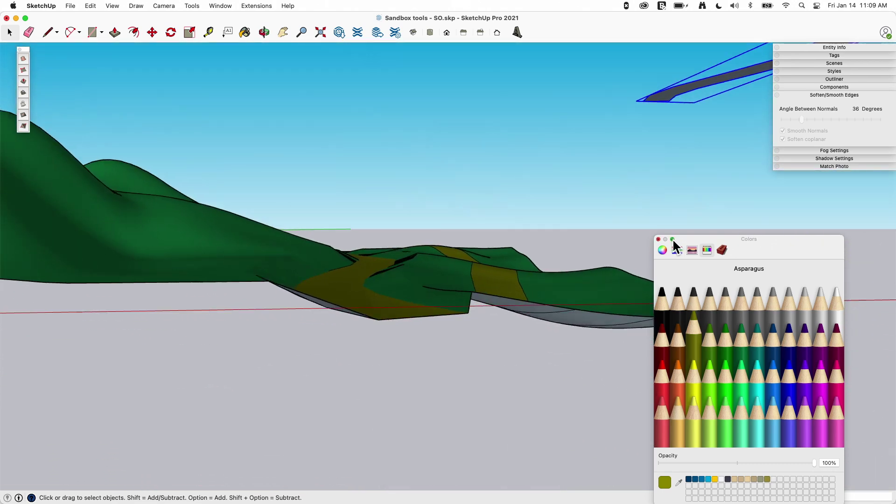
left_click(658, 239)
middle_click_drag(668, 224, 525, 225)
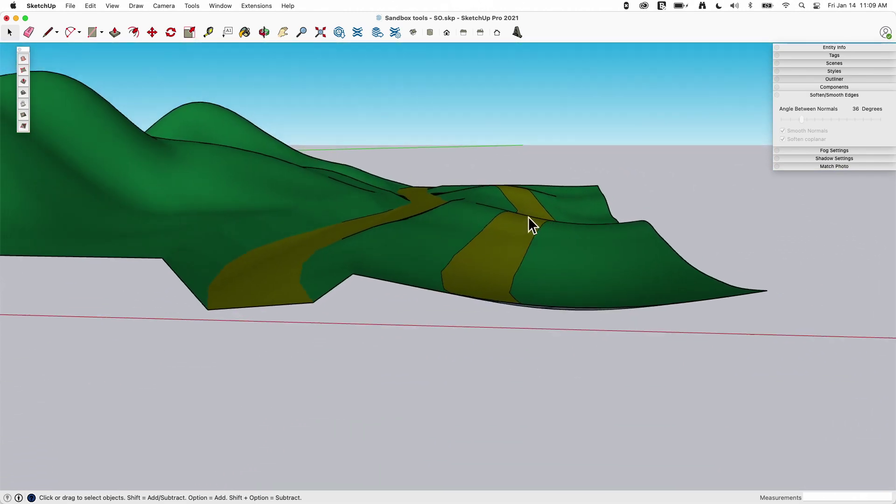
middle_click_drag(528, 217, 575, 168)
scroll(493, 265, "up", 3)
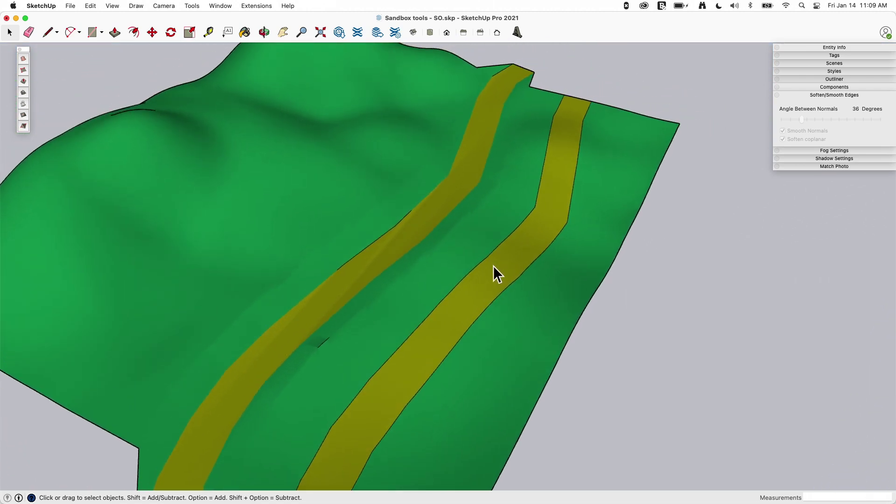
scroll(396, 378, "down", 3)
middle_click_drag(396, 378, 354, 56)
middle_click_drag(340, 301, 768, 227)
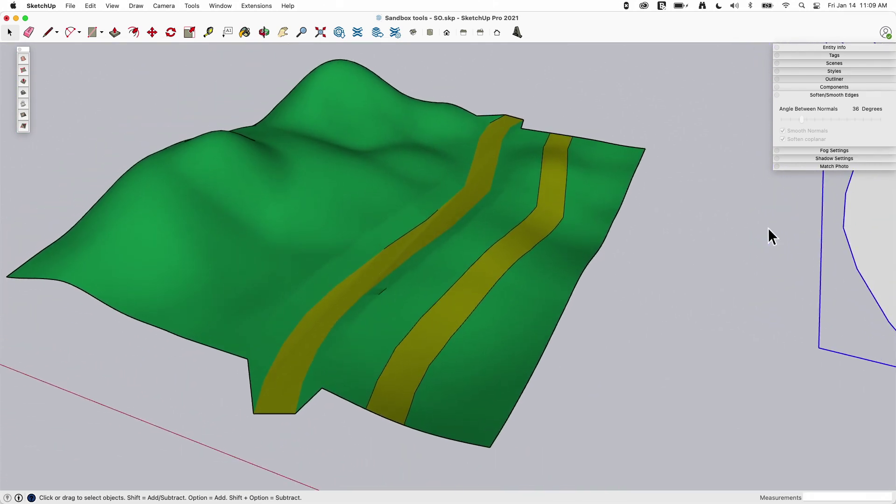